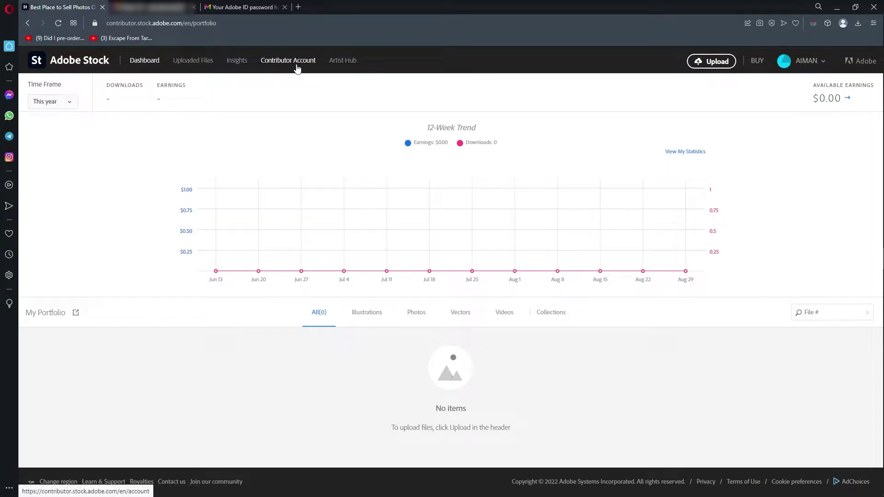
# Open the Contributor Account settings and go to the Tax Information section.
pyautogui.click(297, 69)
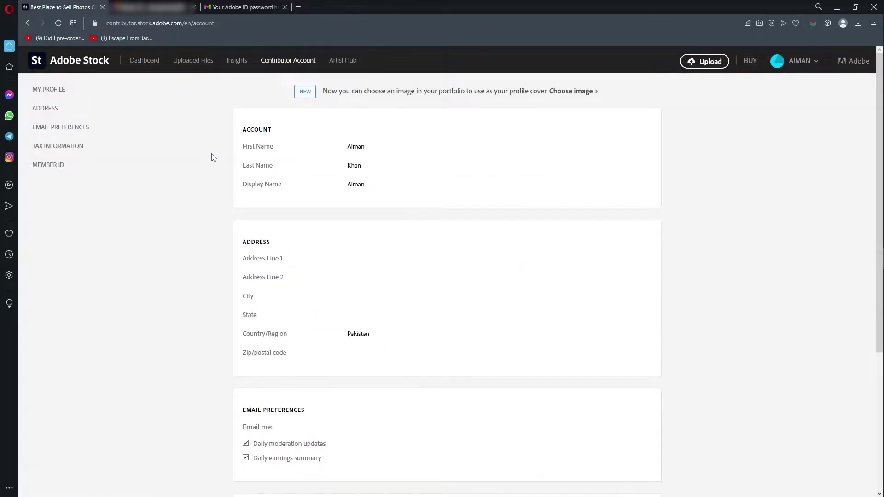
pyautogui.scroll(-5, 213, 158)
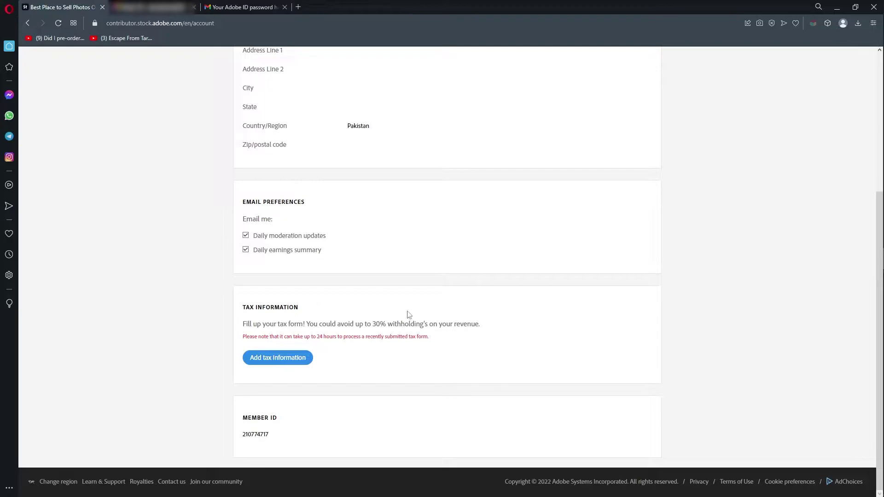
pyautogui.scroll(5, 440, 421)
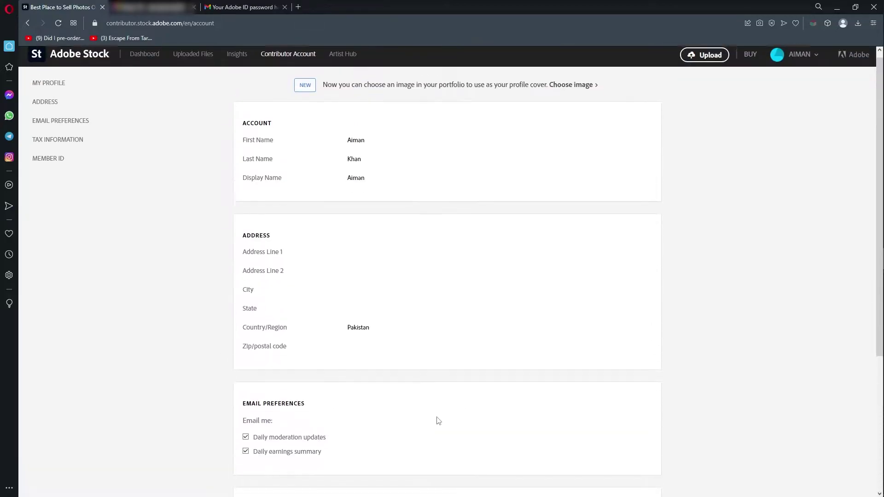
pyautogui.click(69, 148)
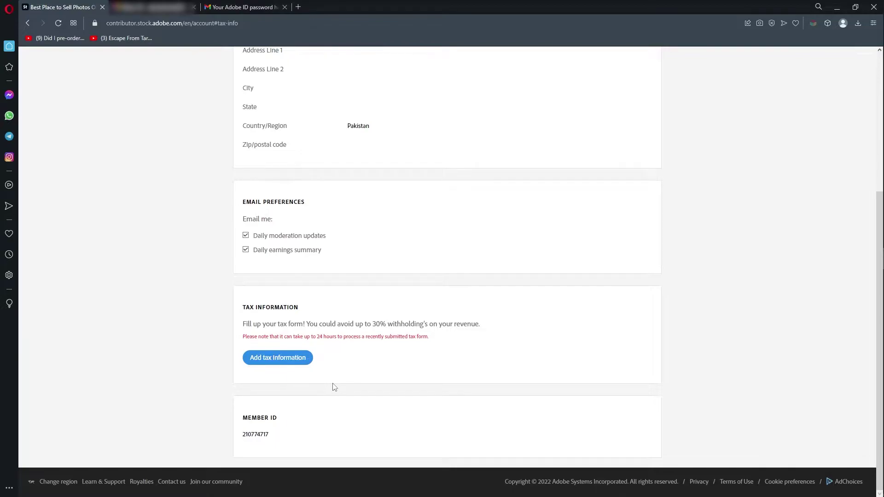
# Start adding tax information and highlight the maximum-withholding note on the tax form guidance page.
pyautogui.click(275, 358)
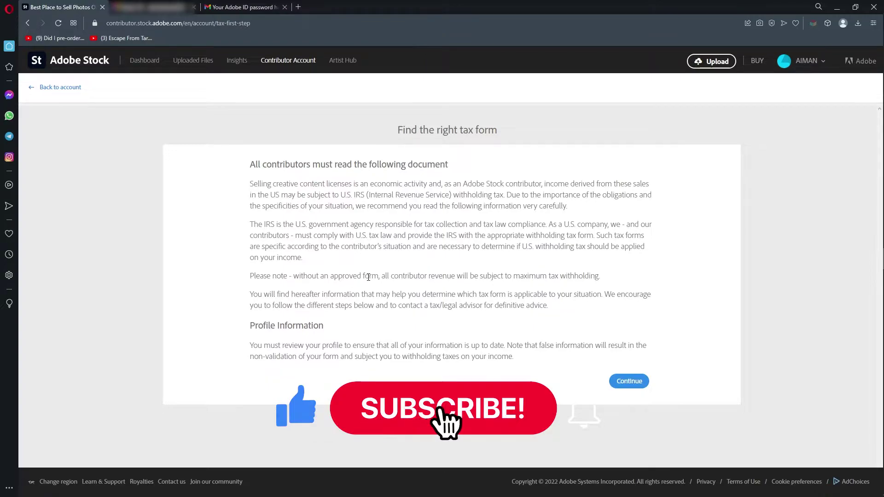
pyautogui.moveTo(605, 277); pyautogui.dragTo(273, 278)
pyautogui.click(587, 293)
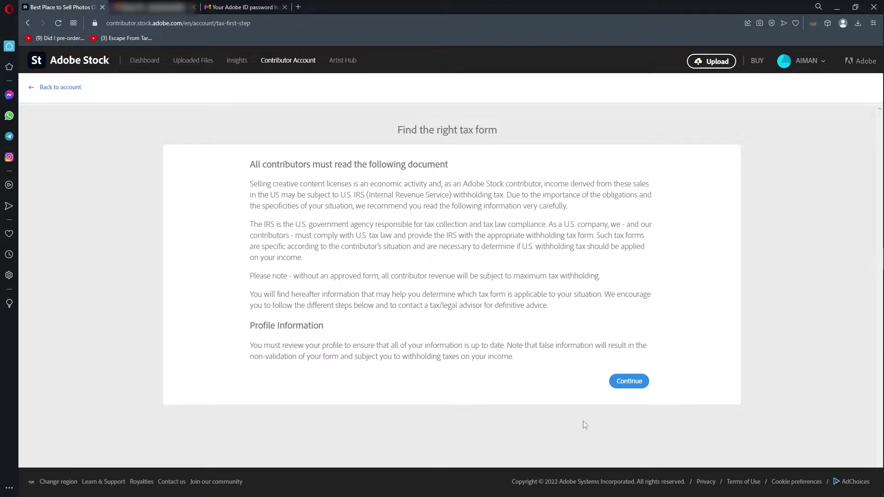
# Continue past the guidance, choose 'An individual', and continue to the W-9 / W-8 BEN options.
pyautogui.click(629, 382)
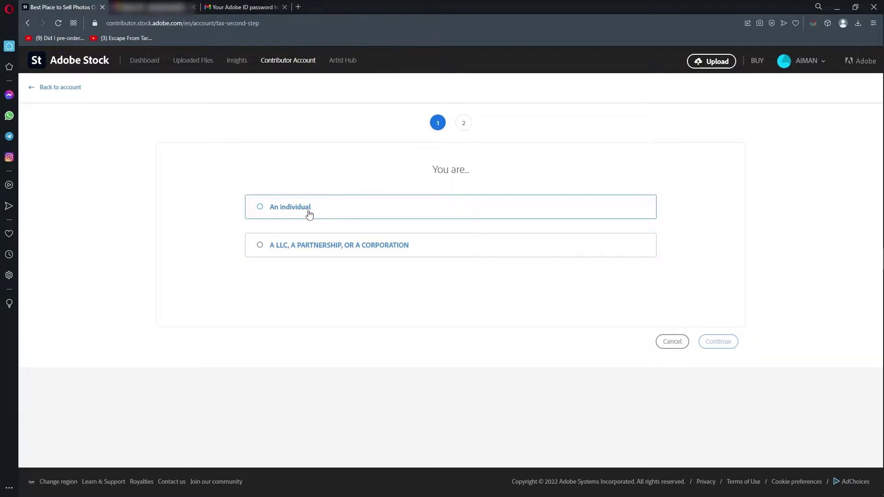
pyautogui.click(333, 210)
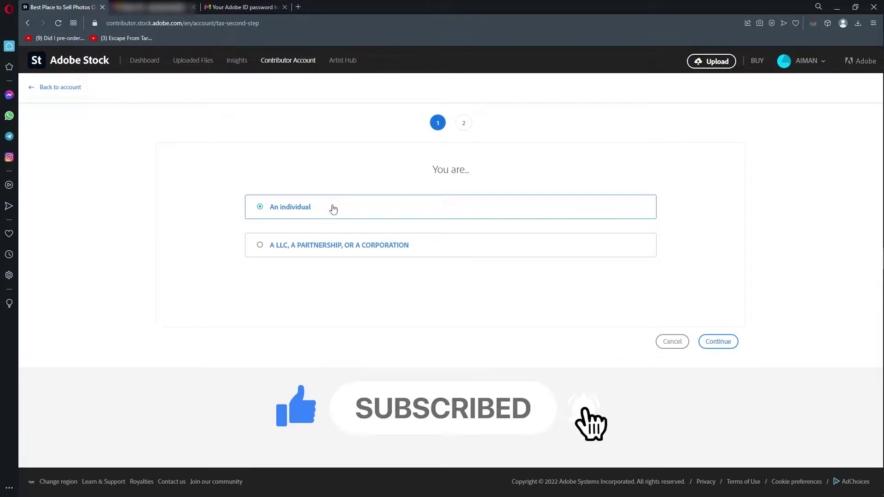
pyautogui.click(718, 342)
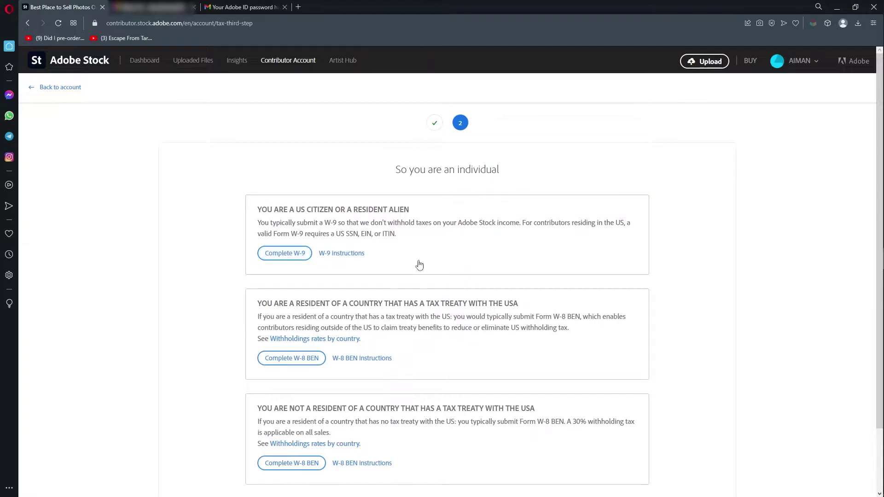
# Open the W-8 BEN instructions in a new tab and return to the Adobe Stock tab.
pyautogui.scroll(-2, 335, 256)
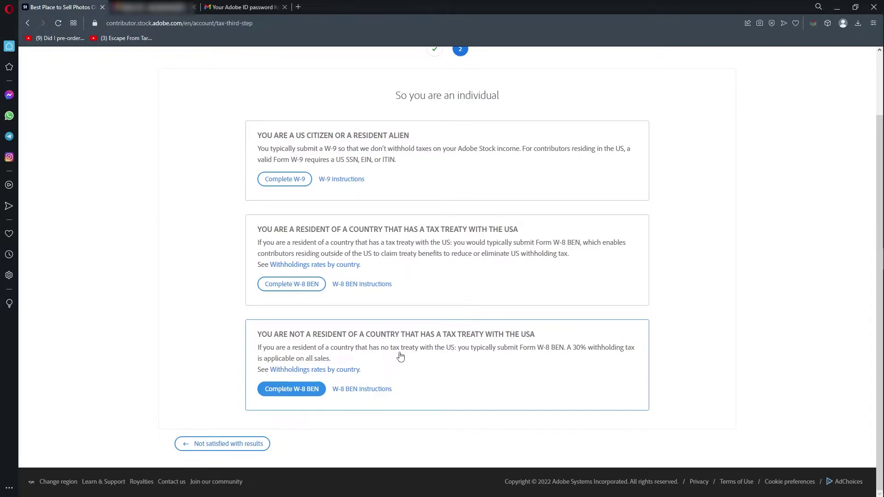
pyautogui.click(371, 395)
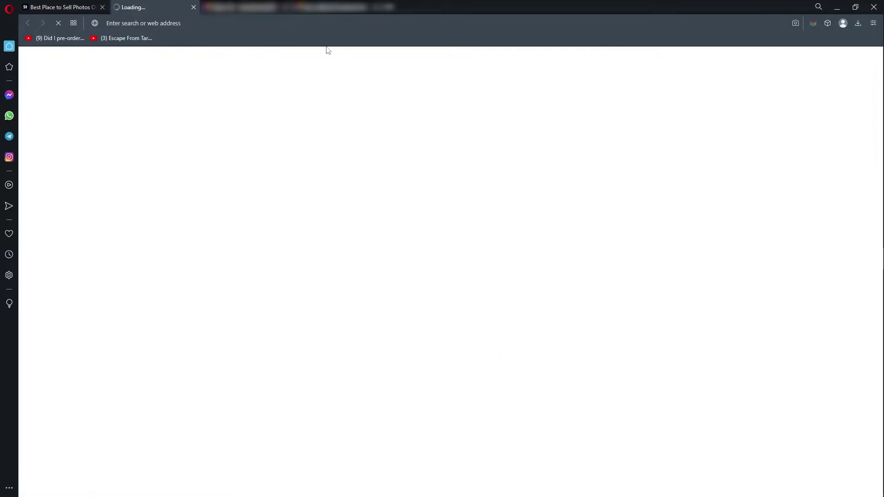
pyautogui.click(60, 6)
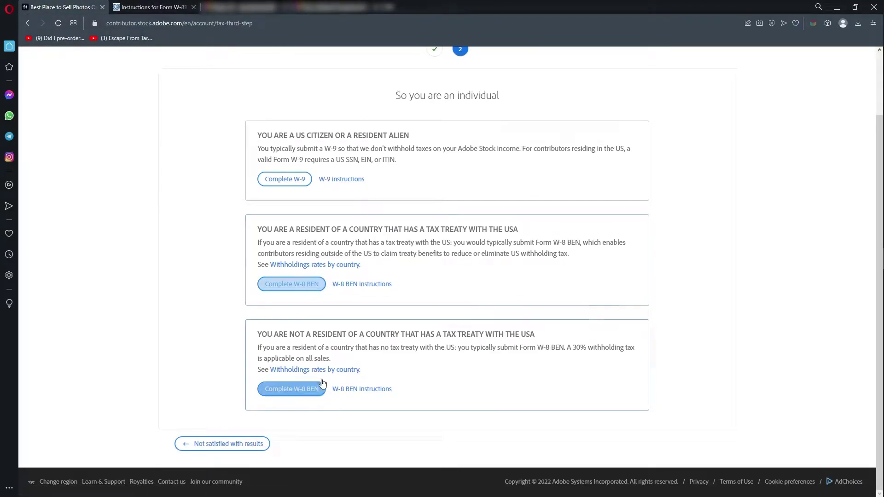
# Open the Withholding rates by country page in a new tab.
pyautogui.rightClick(354, 369)
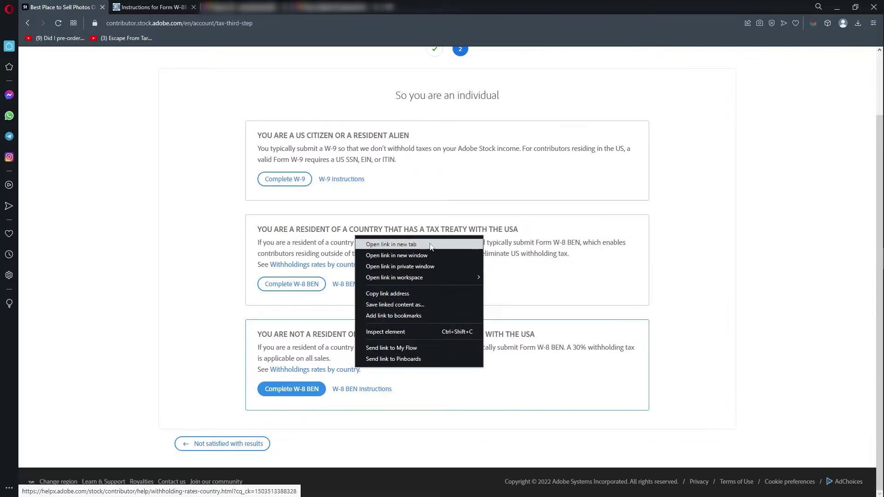
pyautogui.click(391, 244)
pyautogui.click(226, 7)
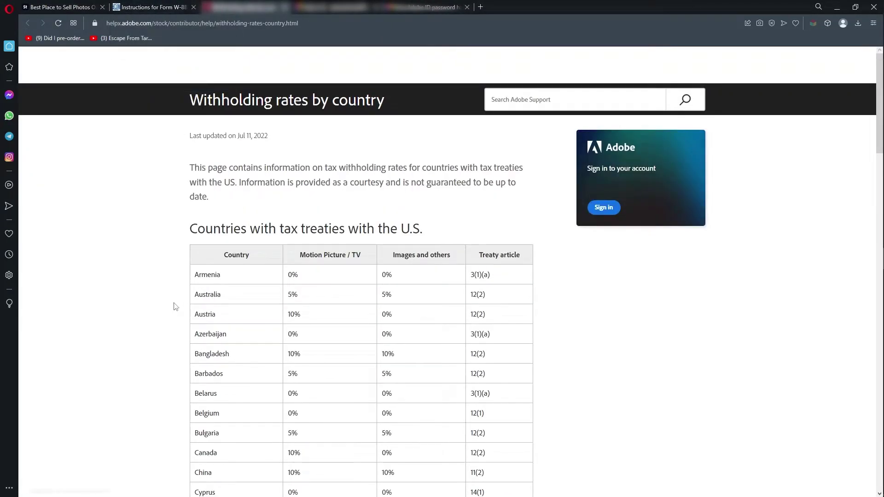
pyautogui.scroll(-1, 521, 309)
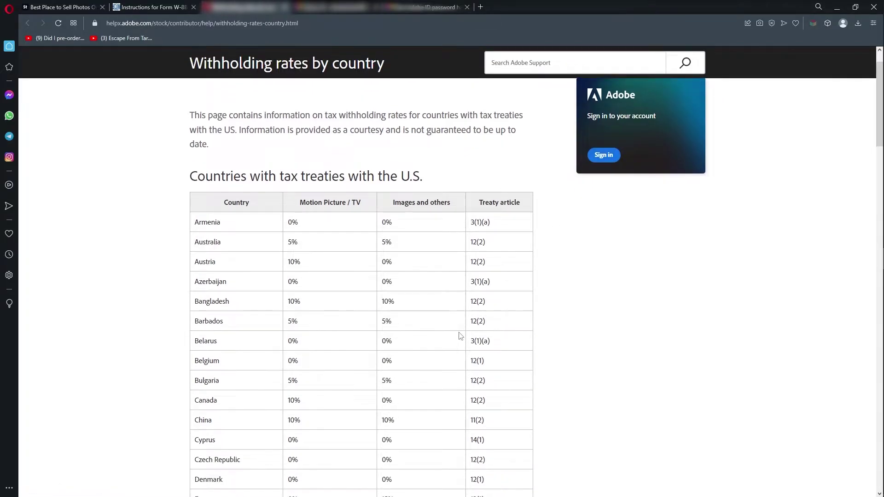
# Find India's 15% withholding rates in the table, then return to the W-8BEN instructions.
pyautogui.hotkey('ctrl', 'f')
pyautogui.write('india')
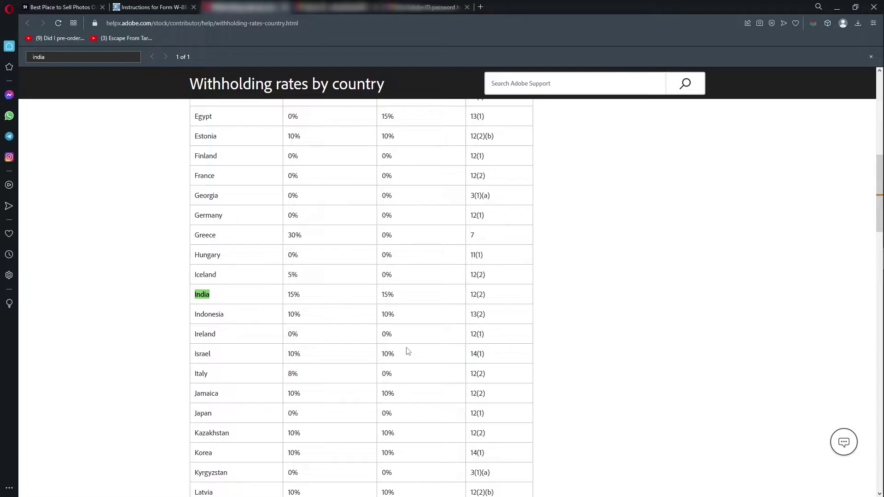
pyautogui.scroll(10, 304, 299)
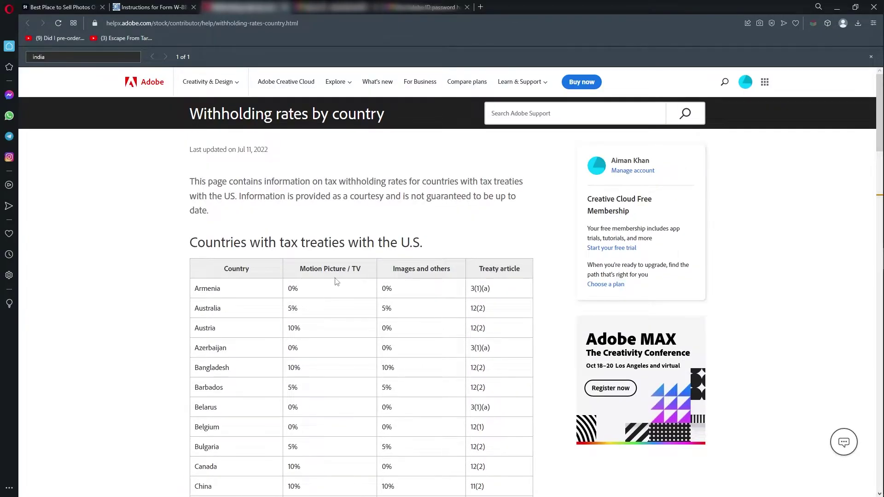
pyautogui.scroll(-10, 367, 290)
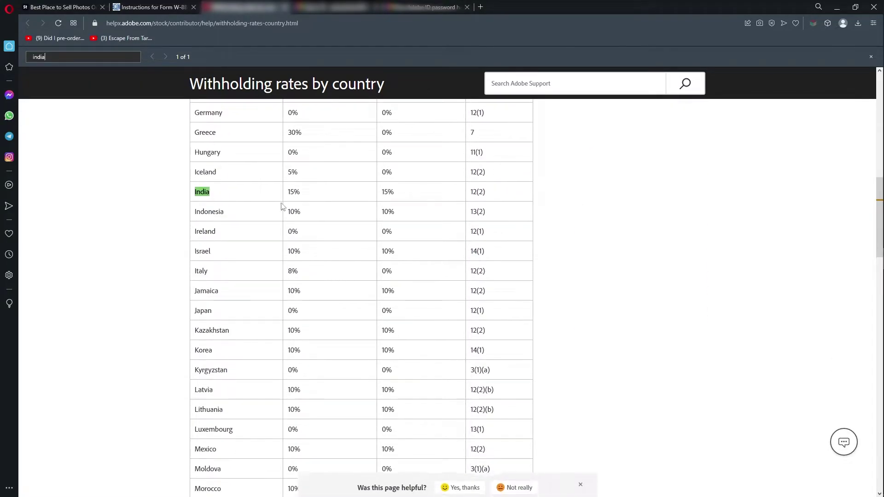
pyautogui.scroll(10, 312, 196)
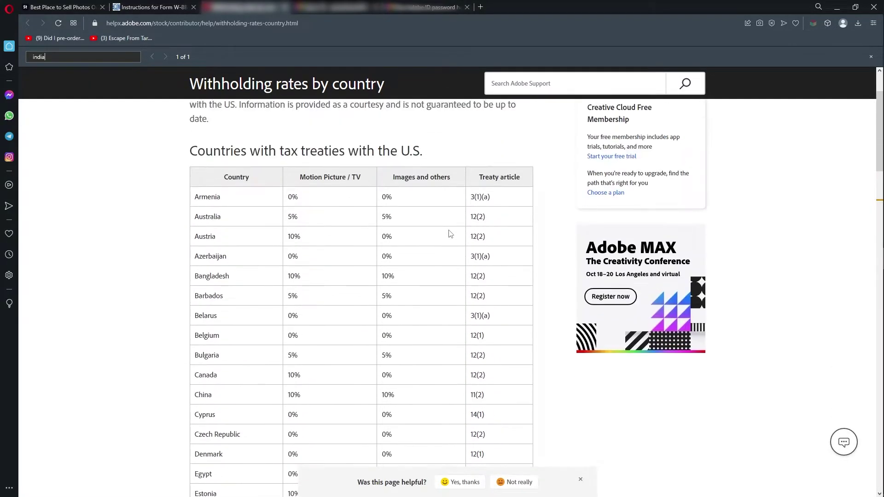
pyautogui.scroll(1, 450, 234)
pyautogui.scroll(-9, 435, 306)
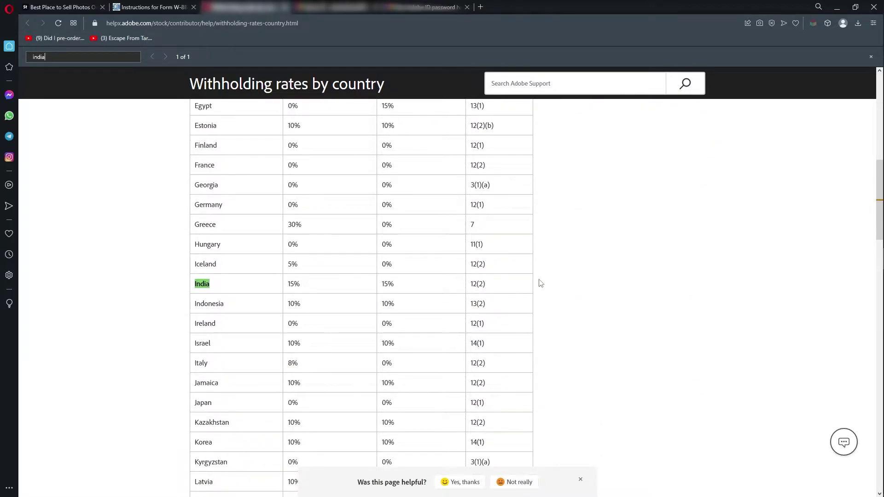
pyautogui.scroll(2, 384, 309)
pyautogui.scroll(8, 363, 373)
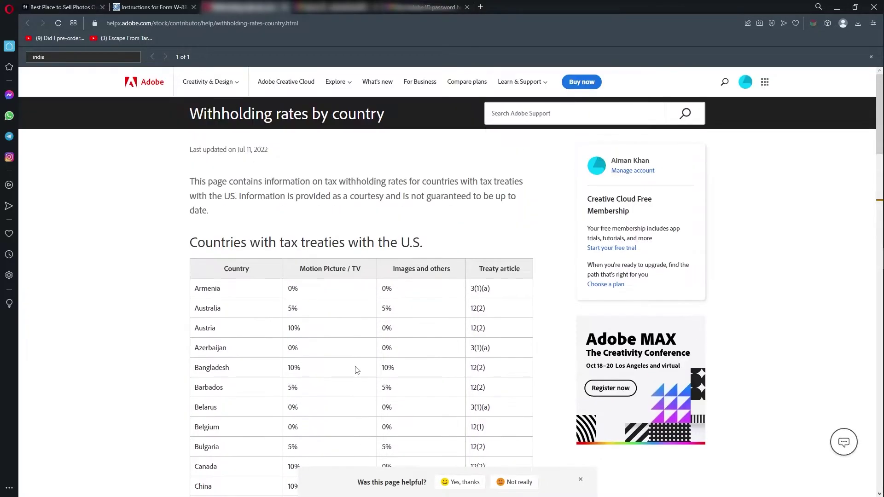
pyautogui.click(149, 6)
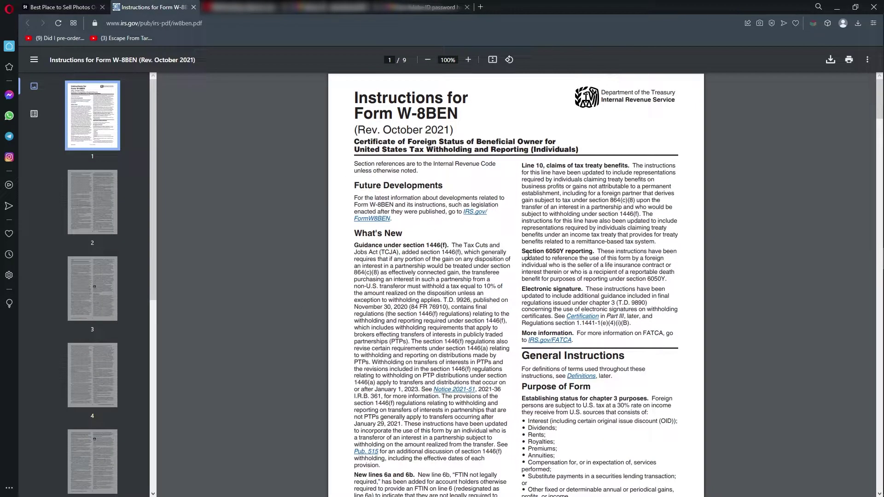
# Scroll through the pages of the Form W-8BEN instructions PDF.
pyautogui.scroll(-20, 506, 248)
pyautogui.scroll(-20, 615, 352)
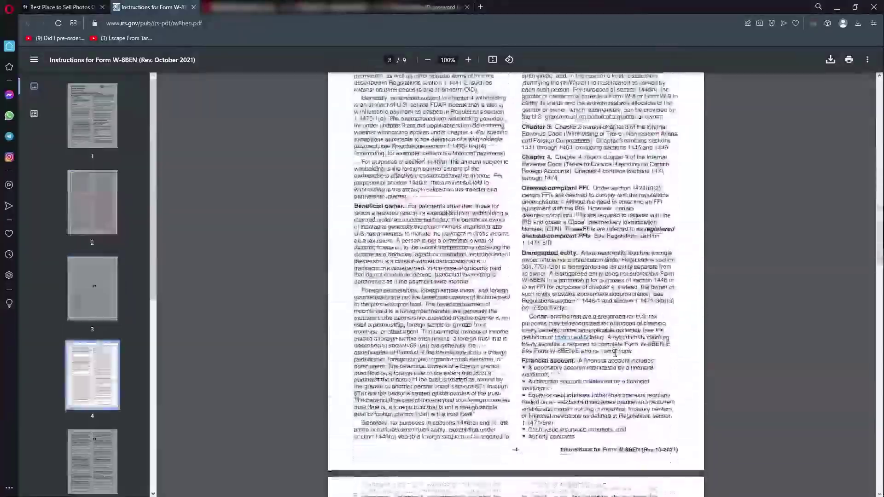
pyautogui.scroll(20, 616, 352)
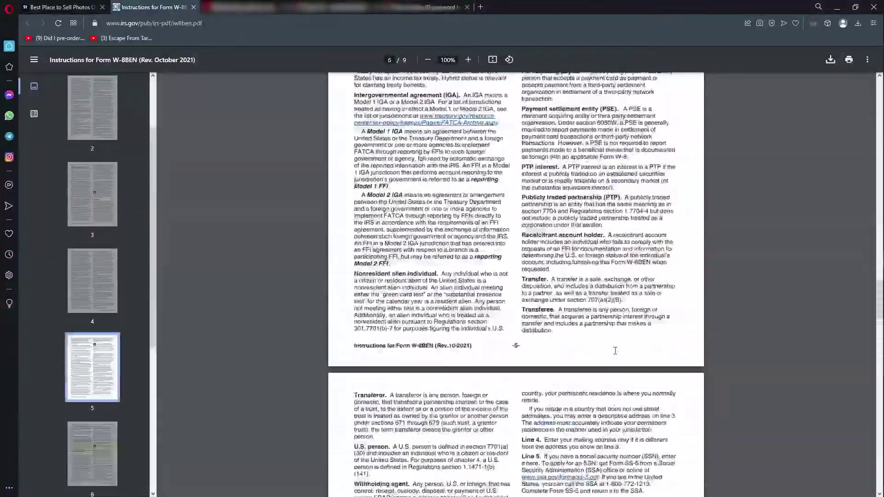
pyautogui.scroll(15, 615, 352)
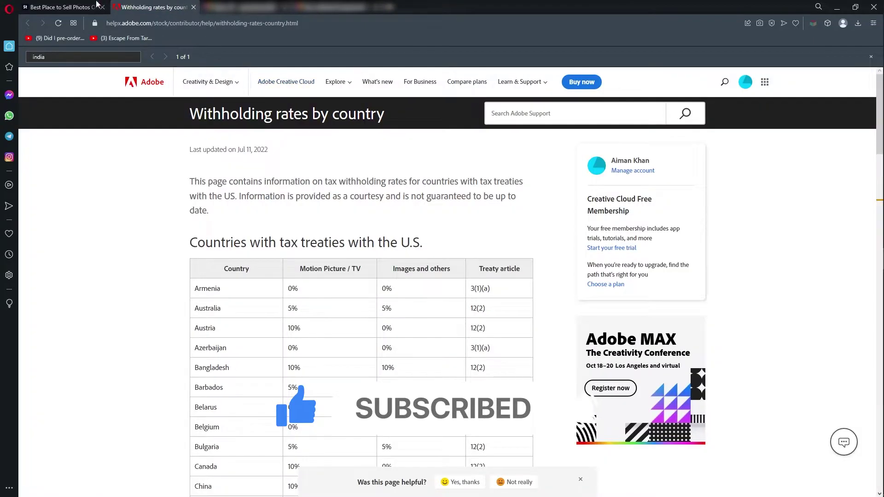
# Search the rates table for Pakistan and select its treaty article 8(1).
pyautogui.write('pakistan')
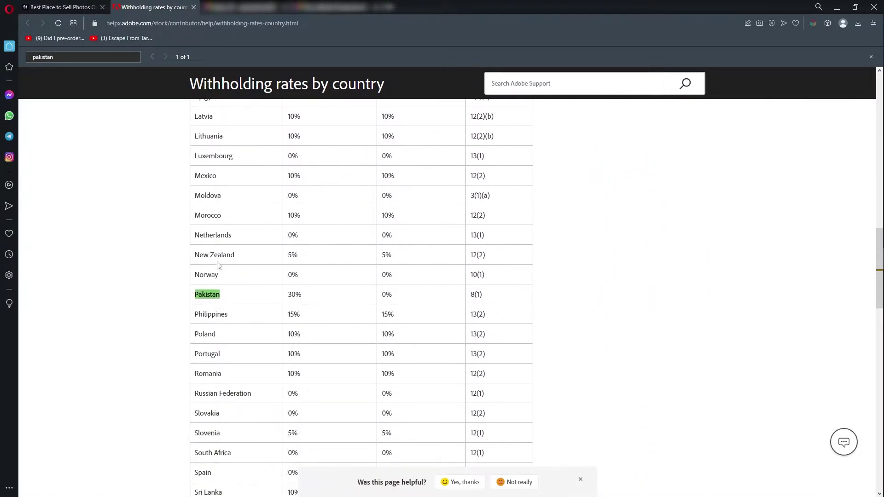
pyautogui.scroll(2, 289, 308)
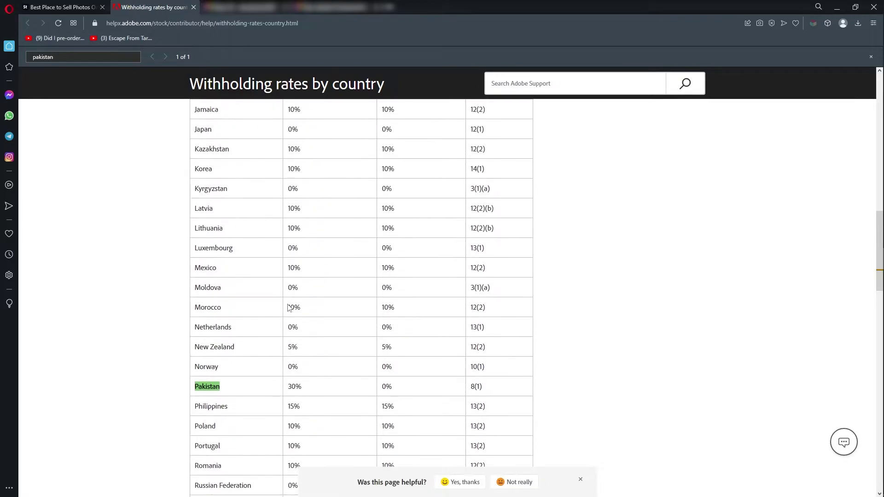
pyautogui.scroll(15, 288, 308)
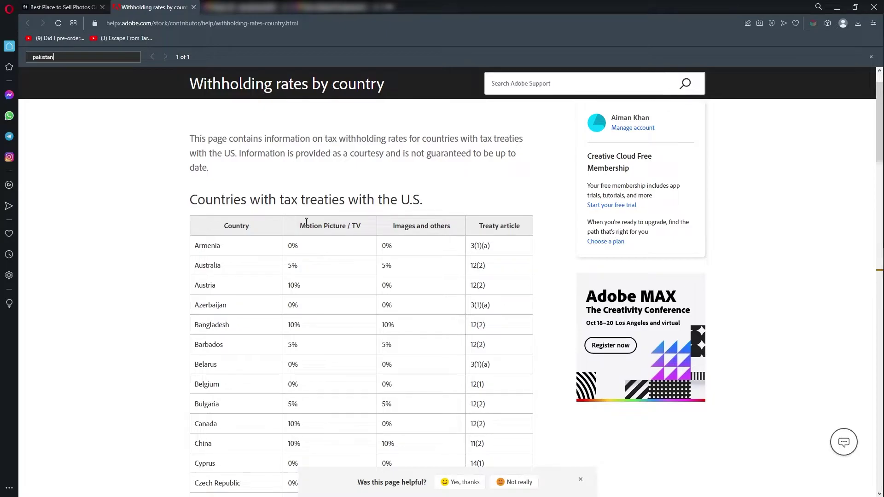
pyautogui.scroll(-15, 297, 233)
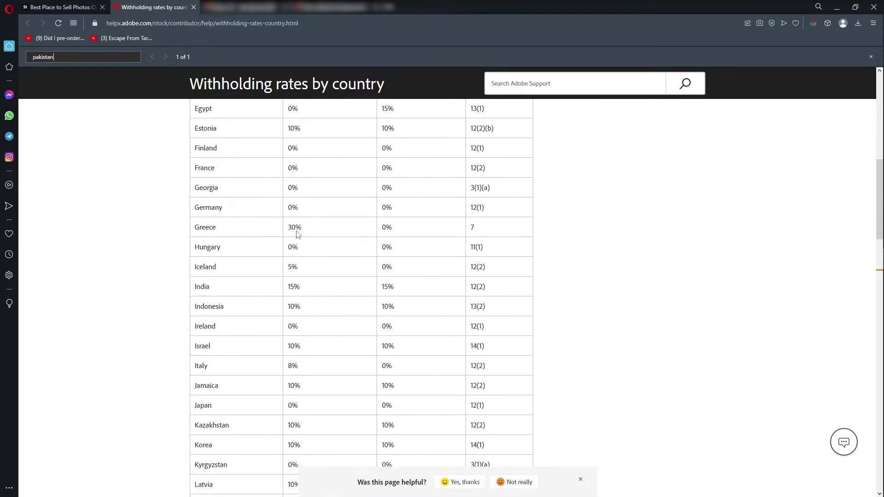
pyautogui.scroll(15, 383, 389)
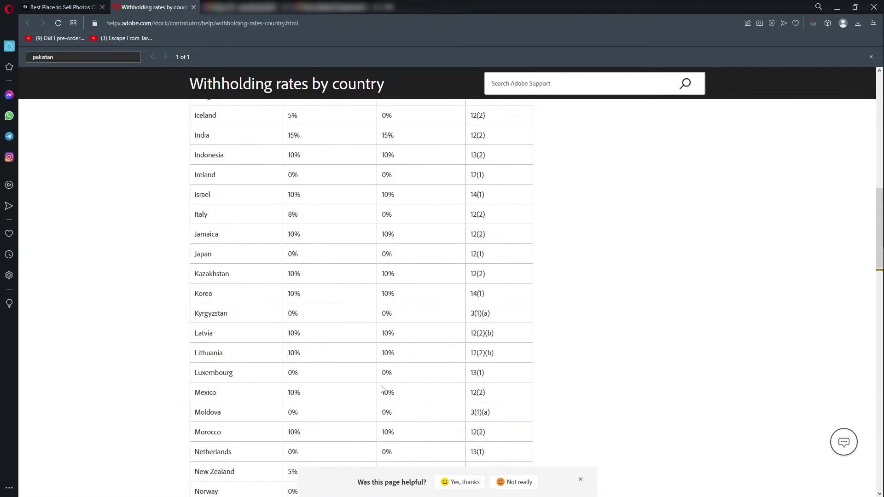
pyautogui.scroll(2, 383, 386)
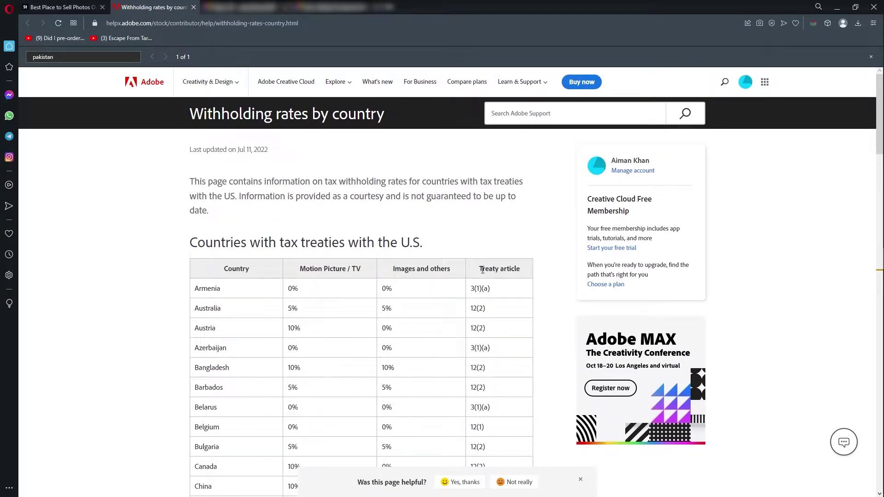
pyautogui.scroll(-19, 451, 284)
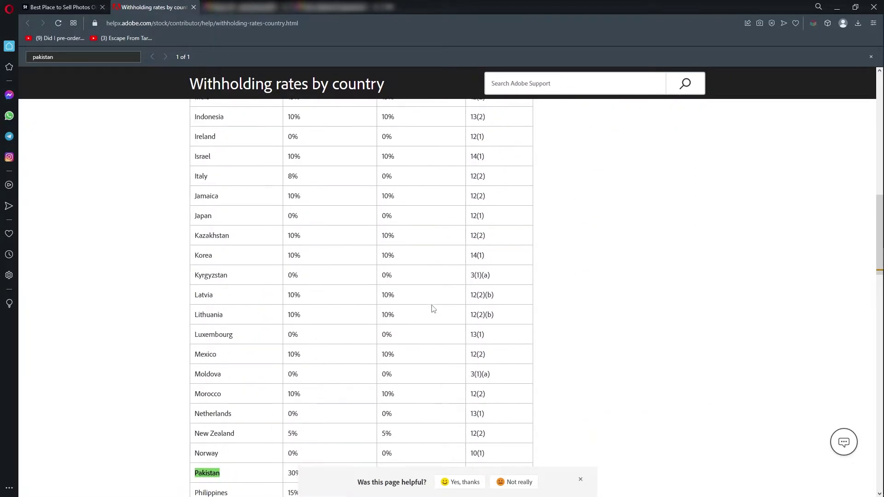
pyautogui.moveTo(486, 249); pyautogui.dragTo(469, 248)
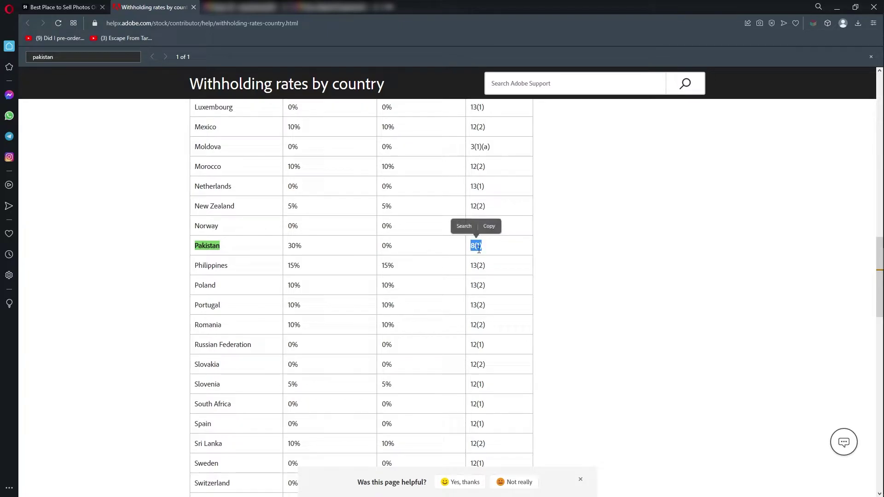
pyautogui.click(488, 252)
pyautogui.moveTo(484, 250); pyautogui.dragTo(469, 247)
pyautogui.hotkey('ctrl', 'c')
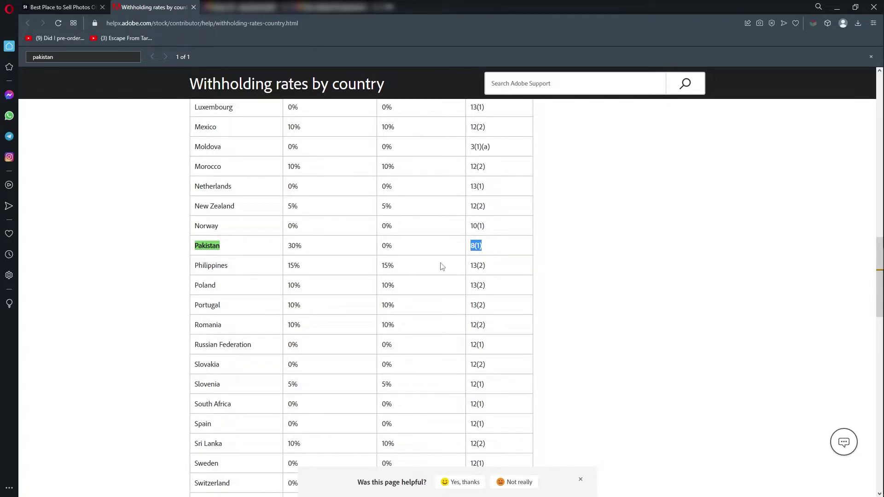
# Open Notepad and paste Pakistan's treaty article 8(1) into a new note.
pyautogui.press('super')
pyautogui.write('notepad')
pyautogui.press('Return')
pyautogui.hotkey('ctrl', 'v')
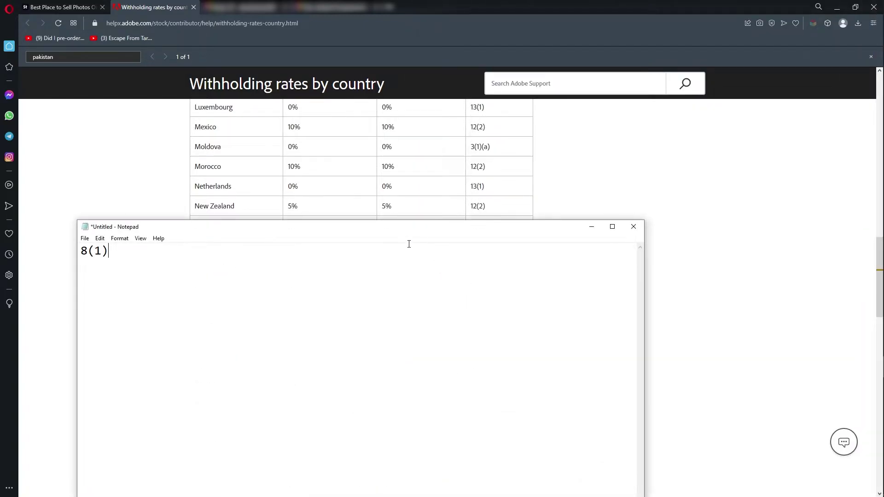
# Copy India's treaty article 12(2) into the note and label the pakistan and india entries.
pyautogui.hotkey('alt', 'Tab')
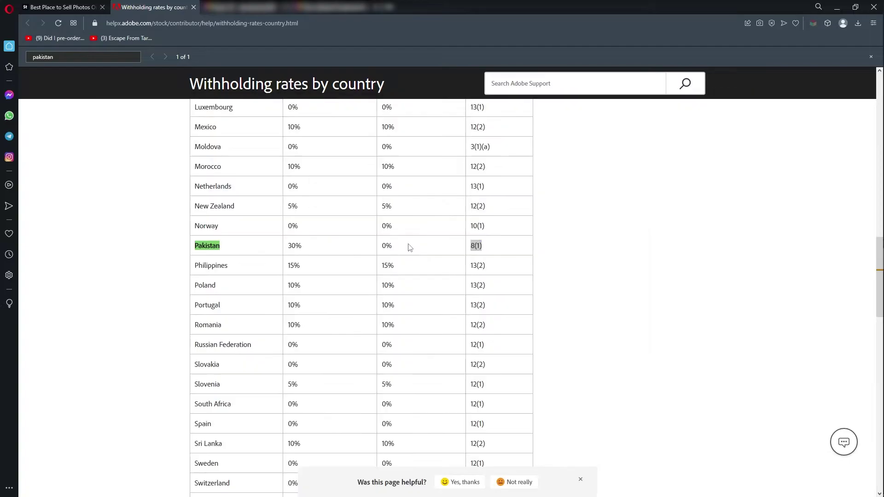
pyautogui.hotkey('ctrl', 'f')
pyautogui.write('india')
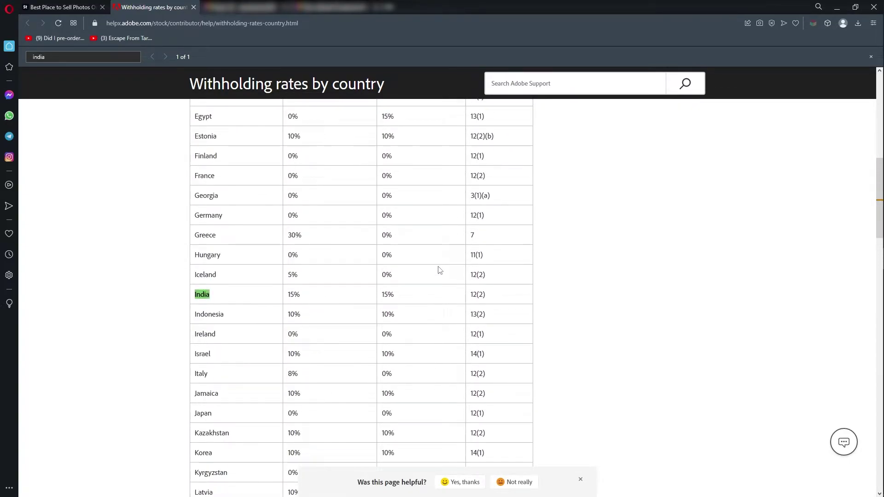
pyautogui.moveTo(494, 302); pyautogui.dragTo(459, 297)
pyautogui.hotkey('alt', 'Tab')
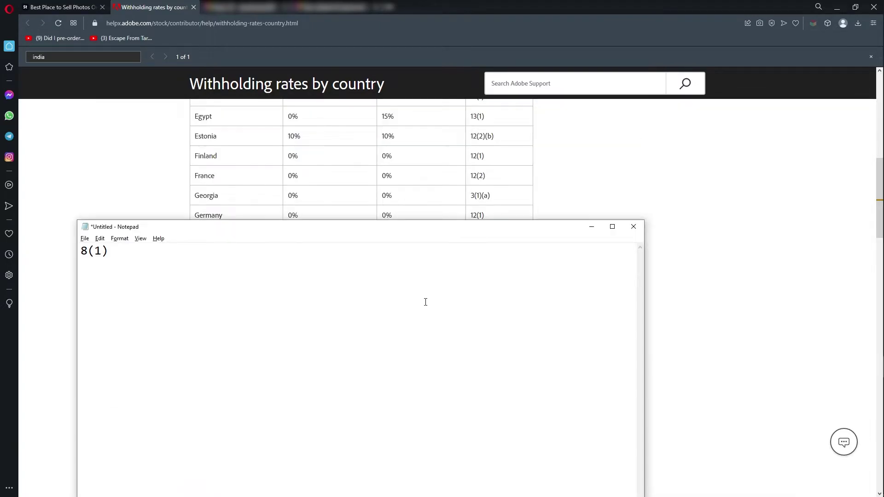
pyautogui.press('Return')
pyautogui.write('12(2)')
pyautogui.write('pakistan ')
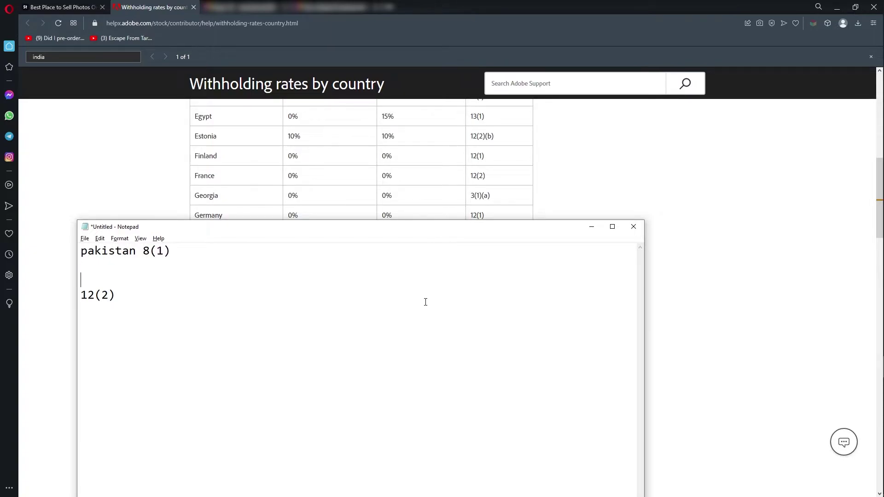
pyautogui.write('india')
# Look up Bangladesh's treaty article 12(2) in the withholding rates table.
pyautogui.hotkey('alt', 'Tab')
pyautogui.hotkey('ctrl', 'f')
pyautogui.write('ban')
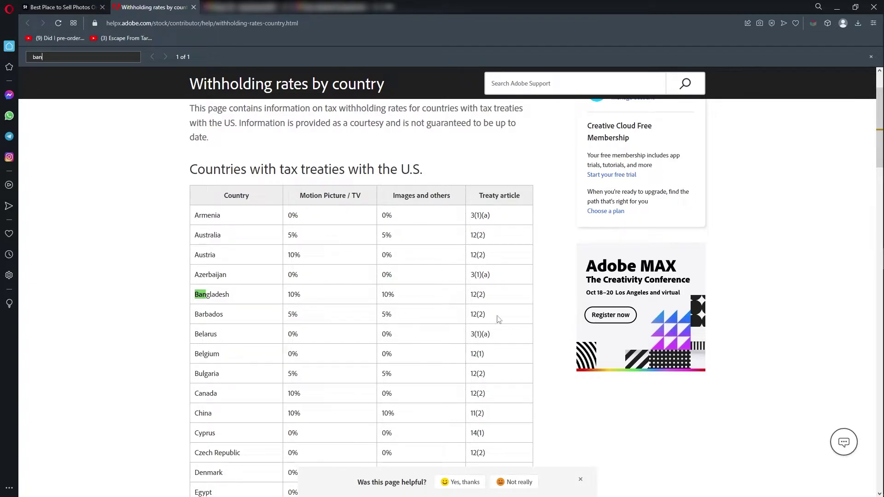
pyautogui.moveTo(491, 298); pyautogui.dragTo(471, 295)
pyautogui.hotkey('alt', 'Tab')
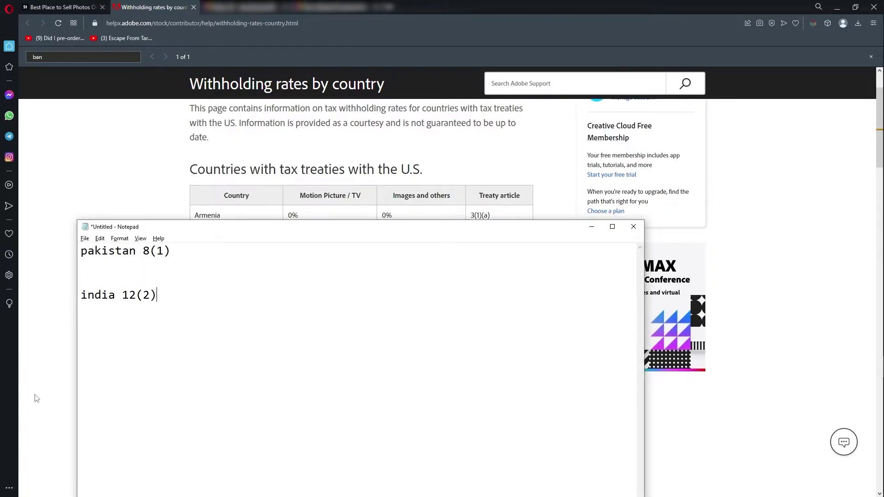
pyautogui.hotkey('alt', 'Tab')
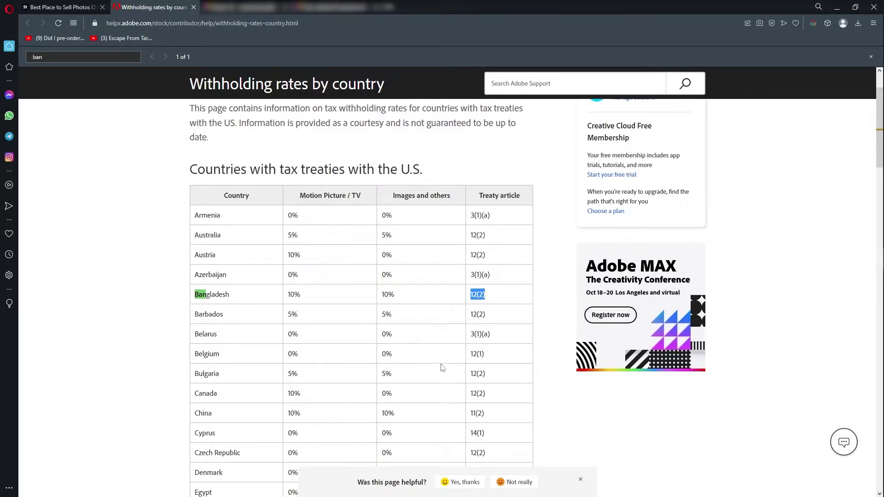
pyautogui.click(499, 299)
pyautogui.scroll(-2, 240, 350)
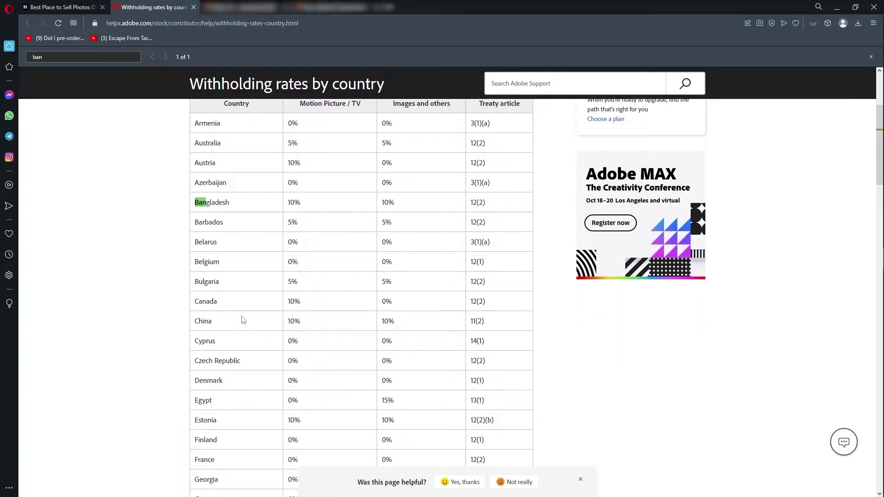
pyautogui.scroll(-3, 255, 294)
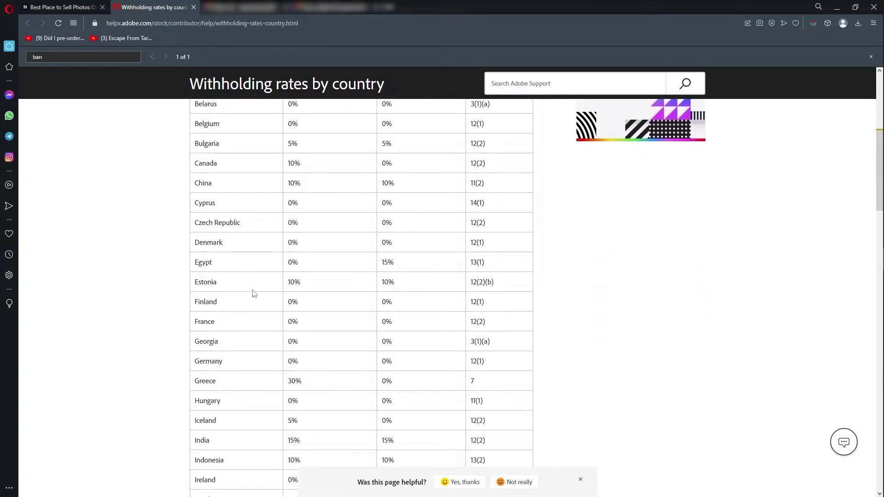
pyautogui.scroll(-2, 253, 293)
pyautogui.scroll(-3, 251, 234)
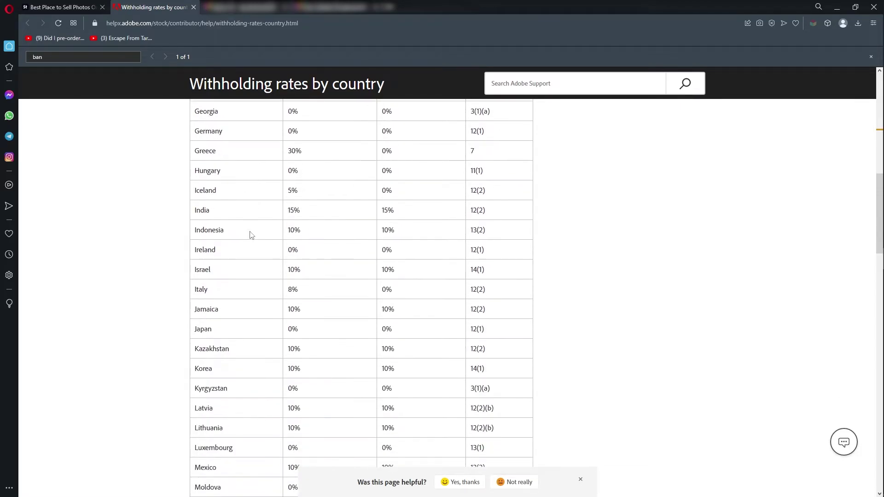
pyautogui.scroll(-3, 251, 234)
pyautogui.scroll(-4, 251, 234)
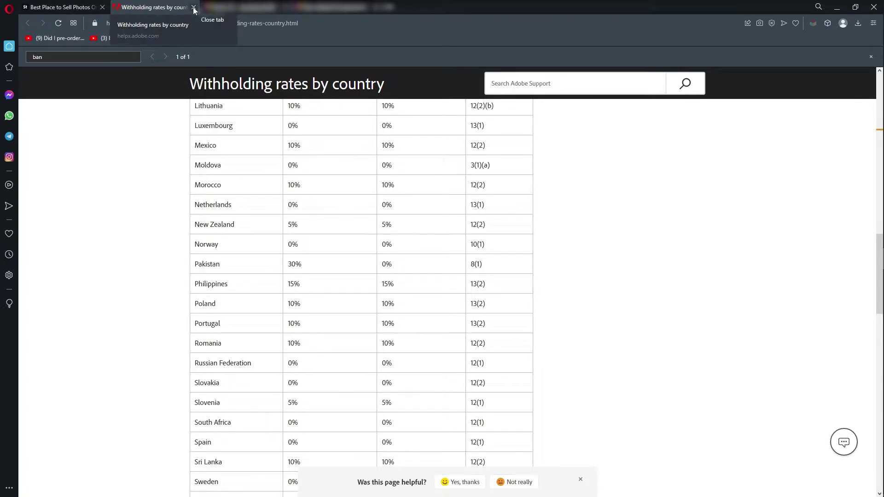
# Check the note's pakistan 8(1) and india 12(2) entries, then return to the Adobe Stock tab.
pyautogui.hotkey('alt', 'Tab')
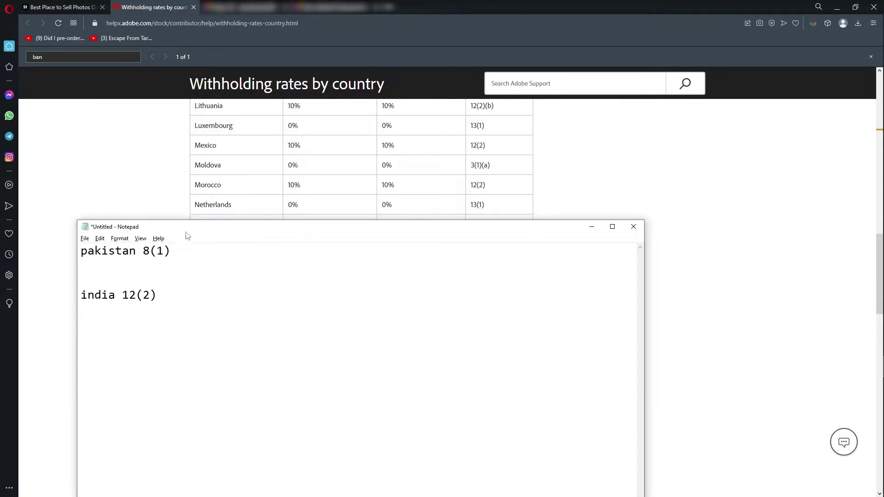
pyautogui.moveTo(170, 252); pyautogui.dragTo(144, 251)
pyautogui.moveTo(157, 296); pyautogui.dragTo(122, 296)
pyautogui.click(146, 303)
pyautogui.hotkey('alt', 'Tab')
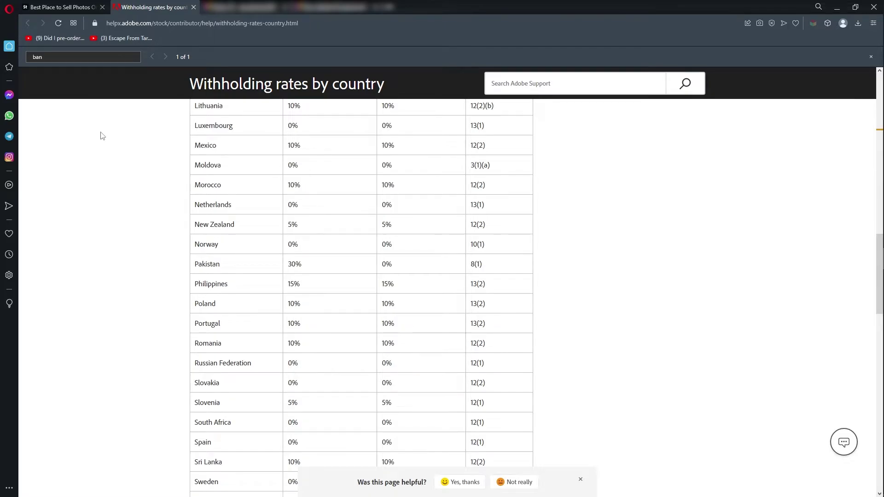
pyautogui.click(91, 5)
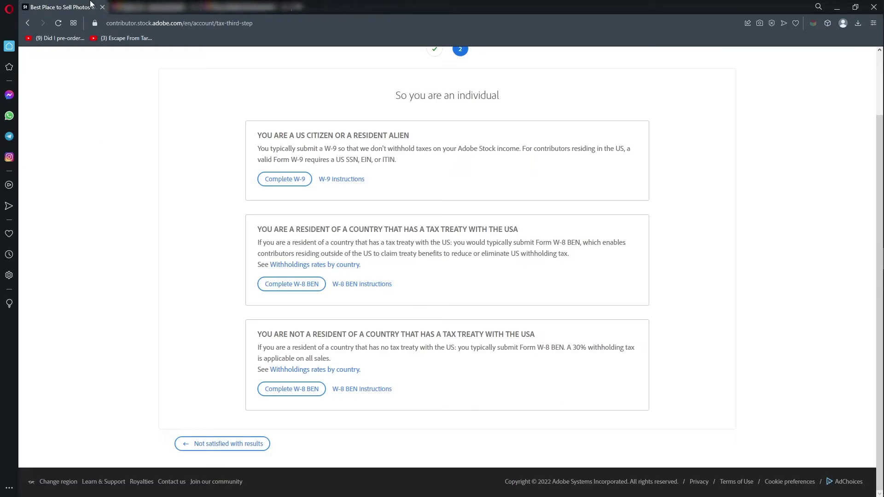
# Close the two extra browser tabs and start the W-8 BEN for a tax-treaty country resident.
pyautogui.click(194, 7)
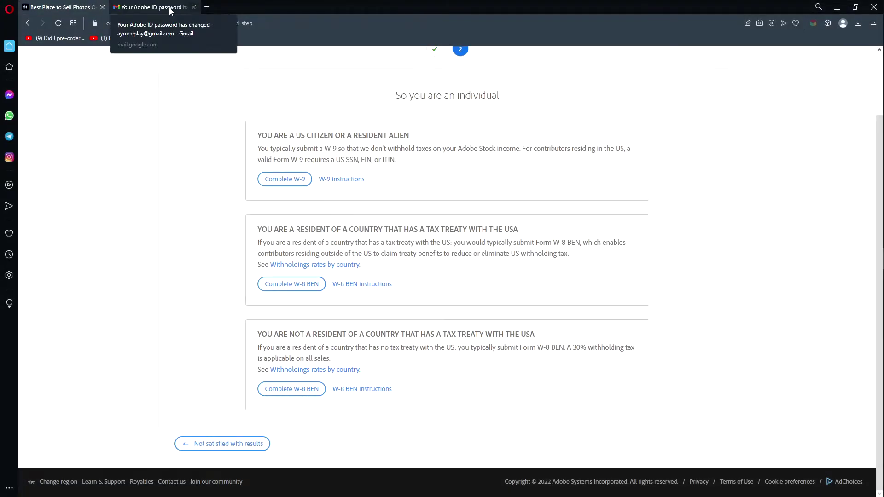
pyautogui.click(194, 7)
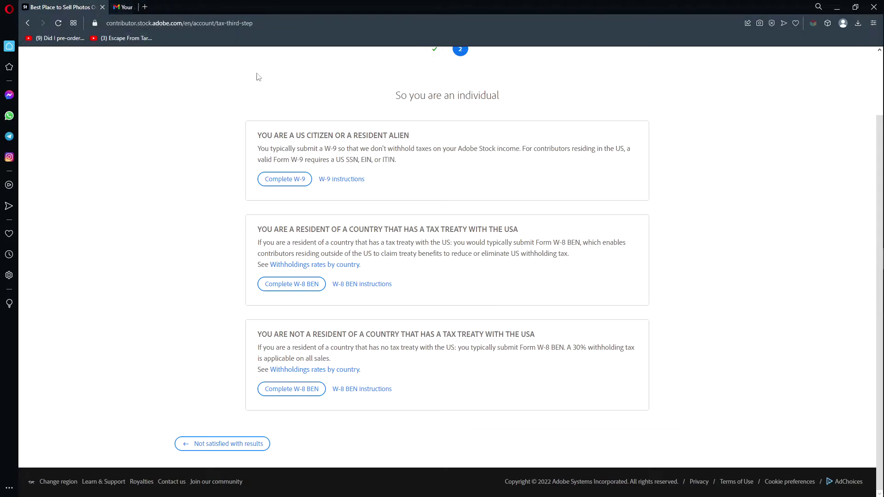
pyautogui.click(308, 395)
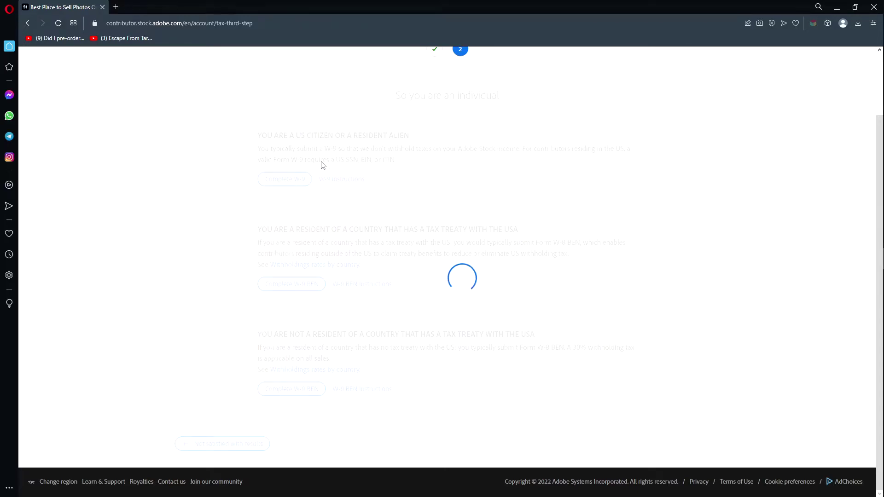
pyautogui.scroll(2, 300, 177)
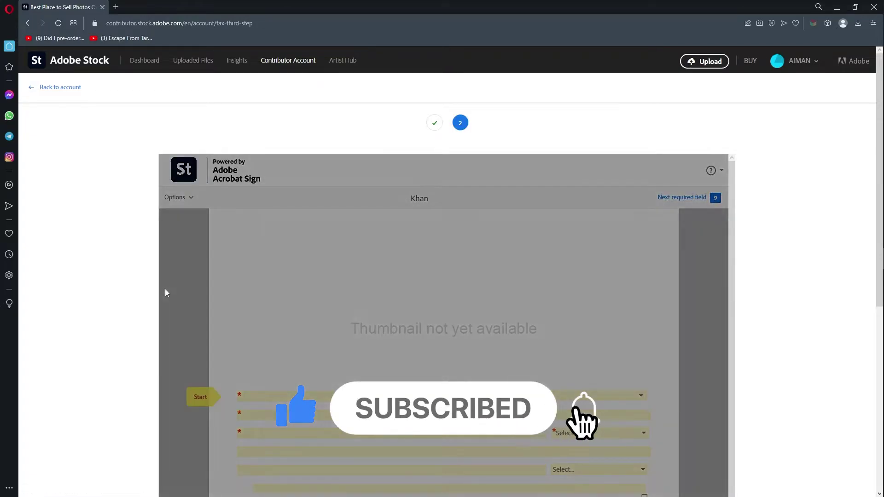
pyautogui.scroll(-4, 71, 256)
pyautogui.scroll(2, 109, 240)
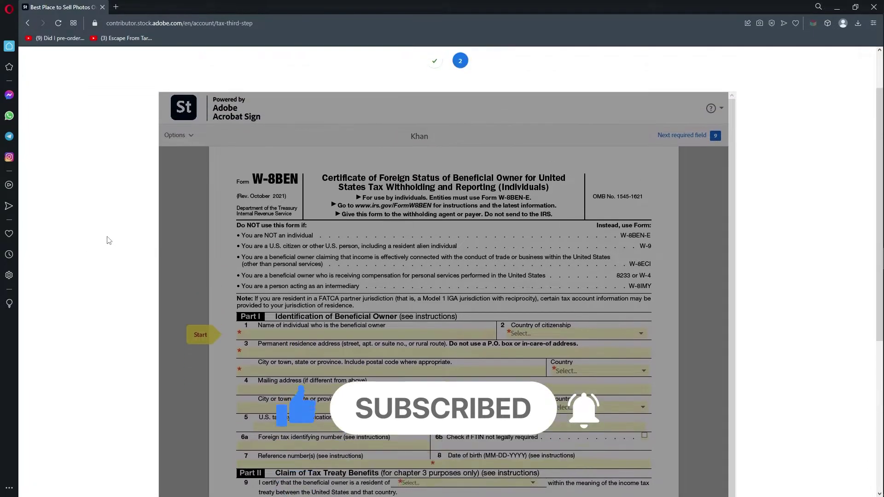
pyautogui.scroll(-10, 538, 226)
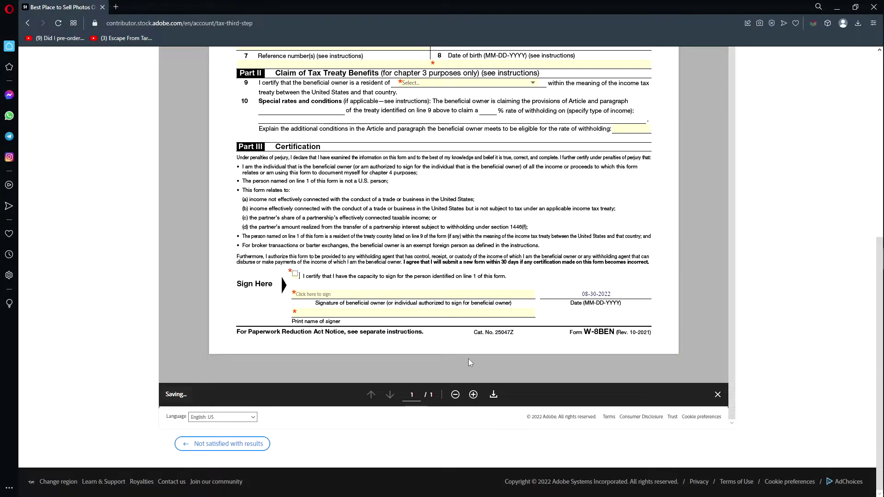
pyautogui.scroll(3, 694, 232)
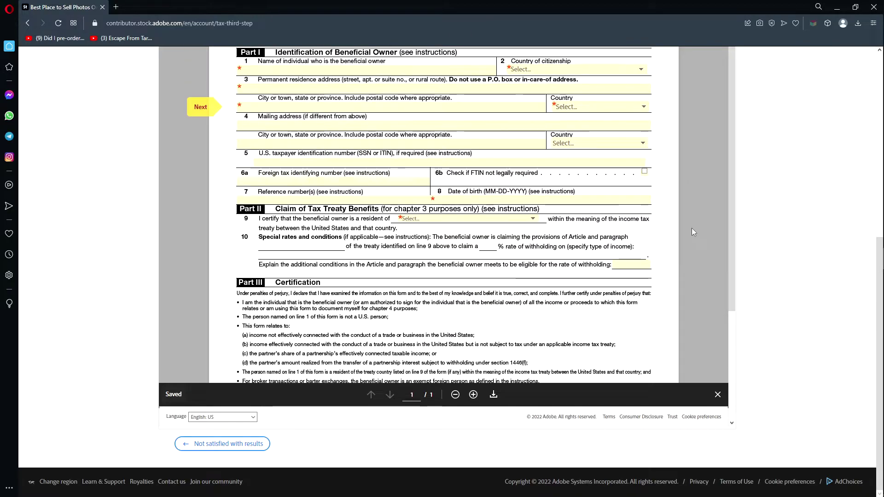
pyautogui.scroll(6, 692, 228)
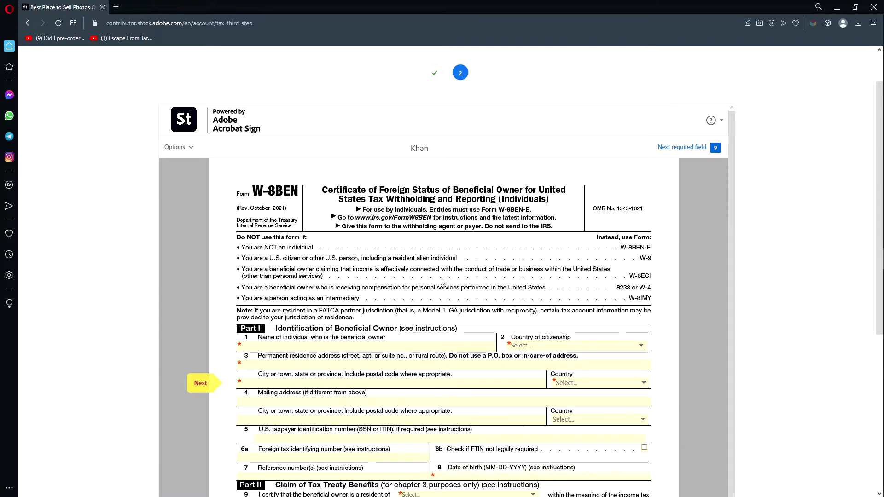
pyautogui.scroll(-3, 284, 286)
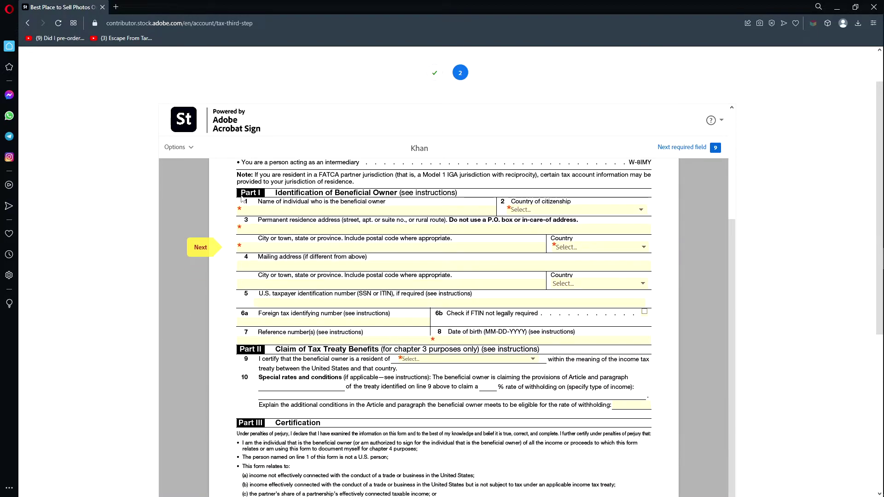
pyautogui.scroll(1, 255, 266)
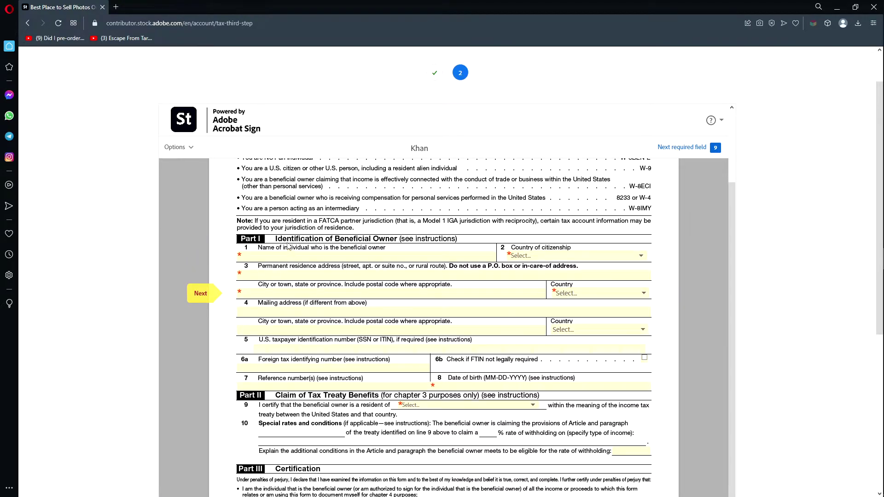
pyautogui.scroll(-1, 279, 400)
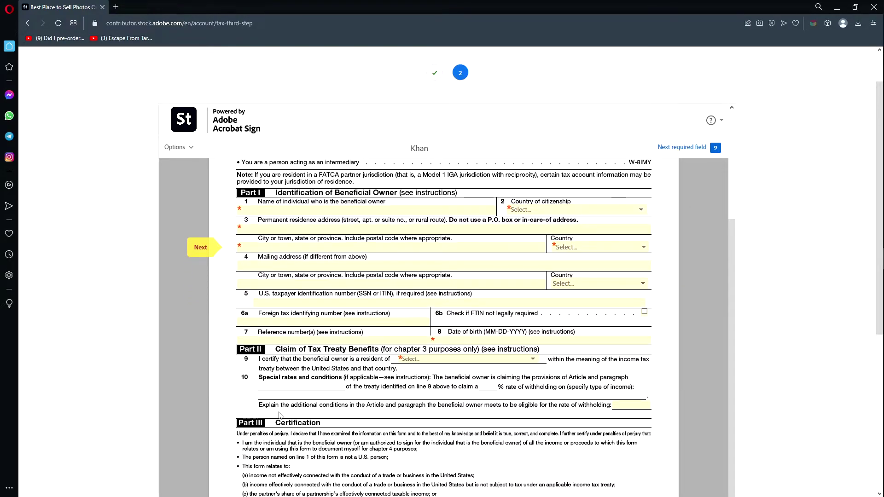
pyautogui.scroll(1, 283, 226)
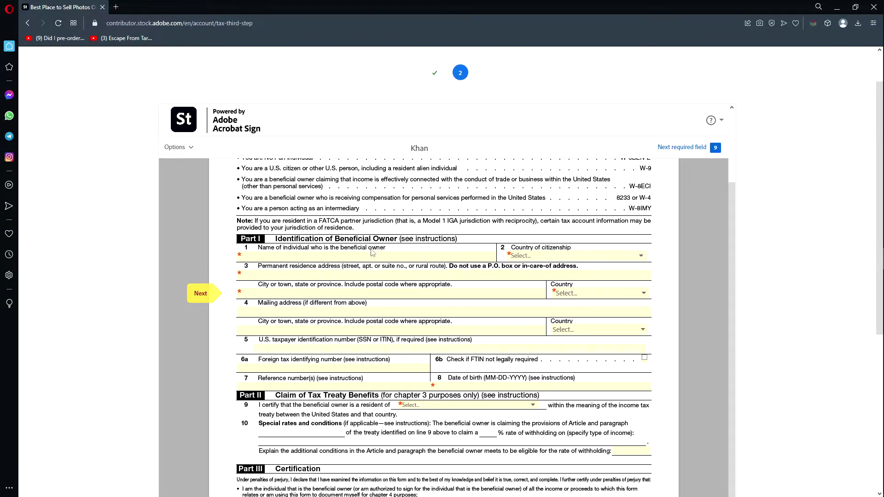
# Type the owner's full name on line 1, choose Pakistan as citizenship, then move to the residence address.
pyautogui.click(404, 256)
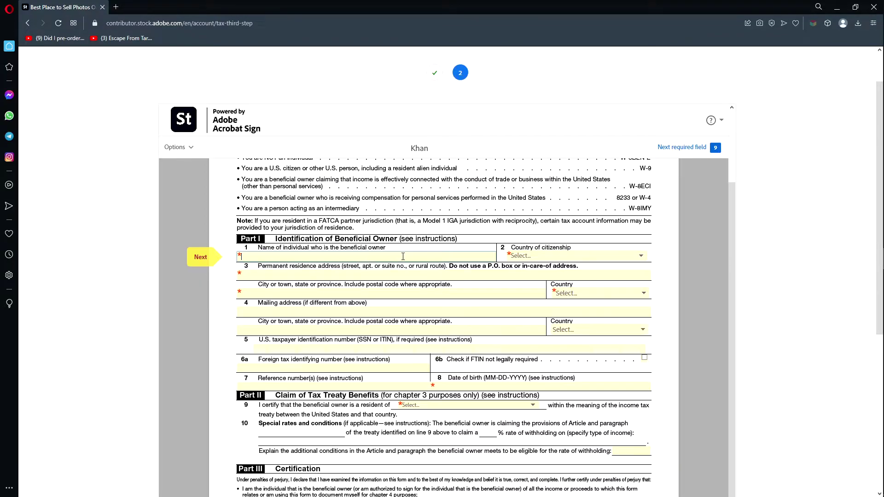
pyautogui.click(634, 258)
pyautogui.write('p')
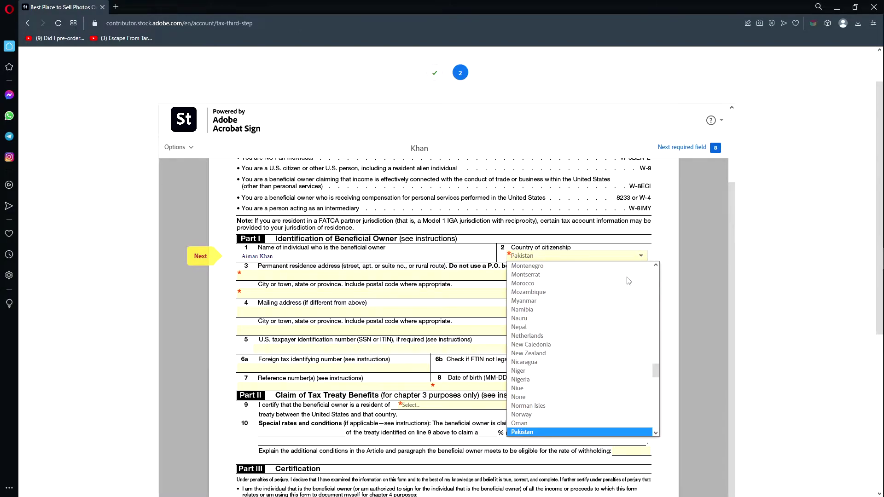
pyautogui.click(569, 433)
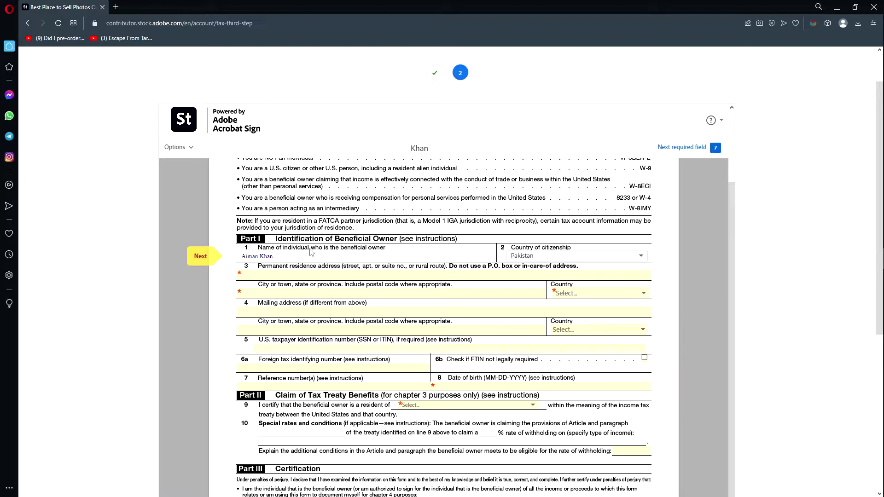
pyautogui.click(327, 254)
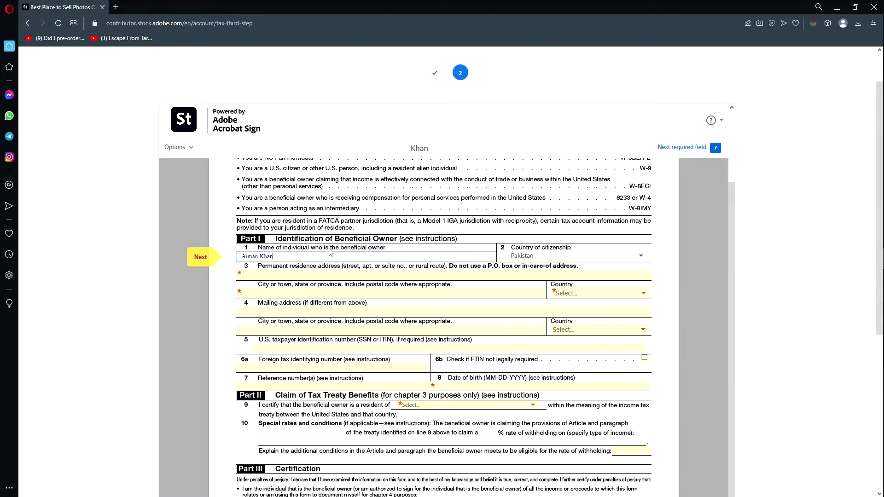
pyautogui.click(303, 259)
pyautogui.click(342, 276)
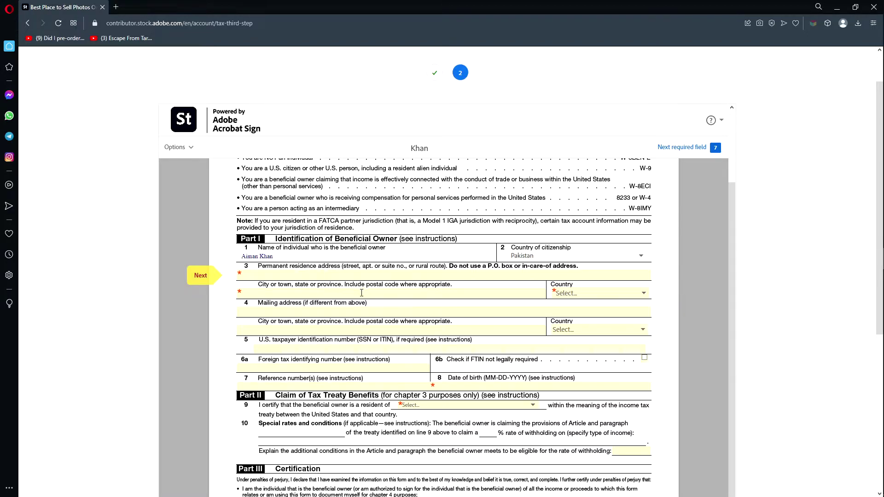
pyautogui.click(391, 272)
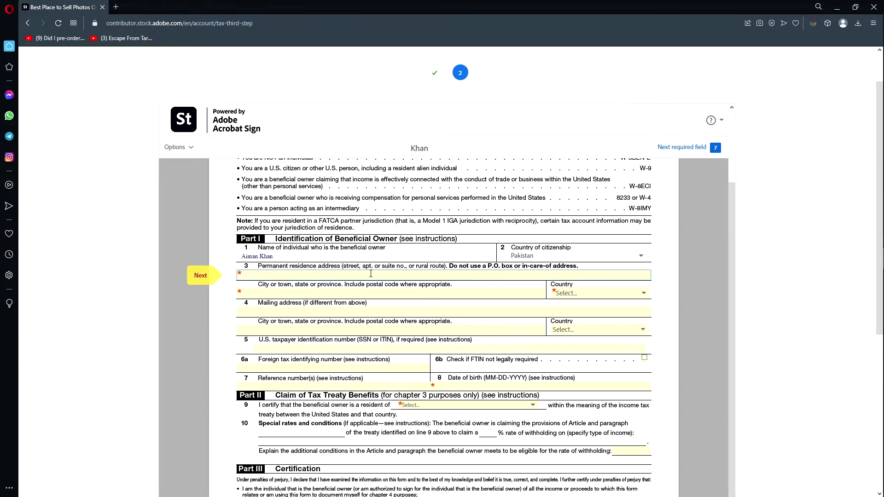
pyautogui.click(278, 293)
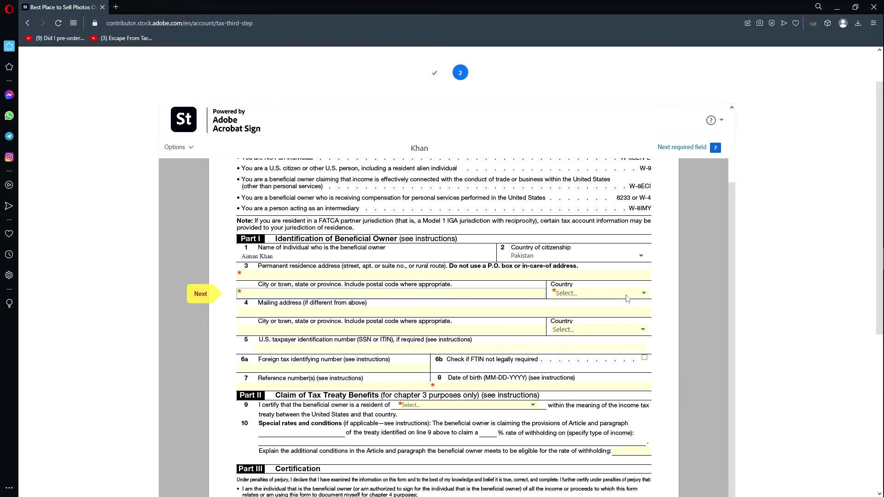
# Set the permanent residence address country to Pakistan.
pyautogui.click(627, 295)
pyautogui.press('p')
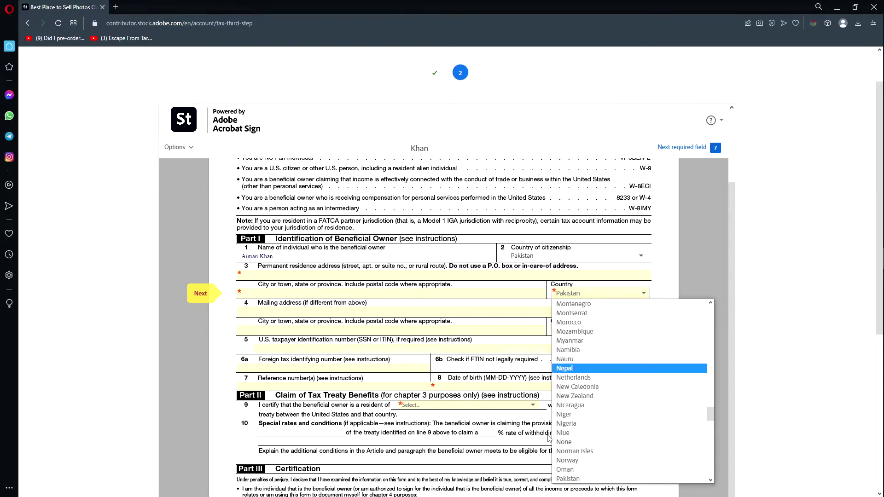
pyautogui.click(594, 481)
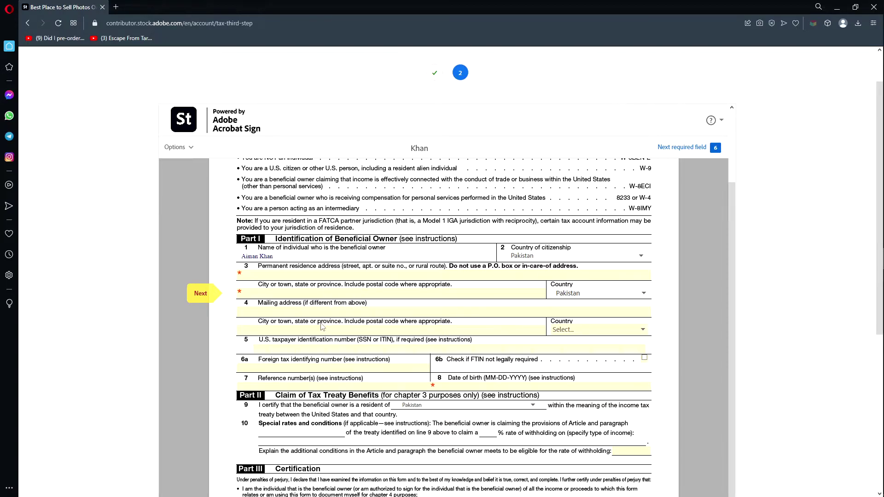
pyautogui.click(311, 297)
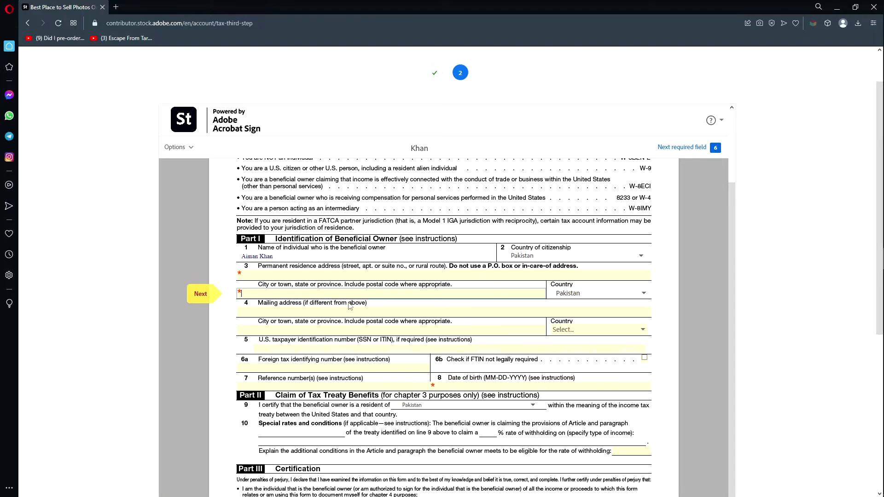
pyautogui.click(289, 274)
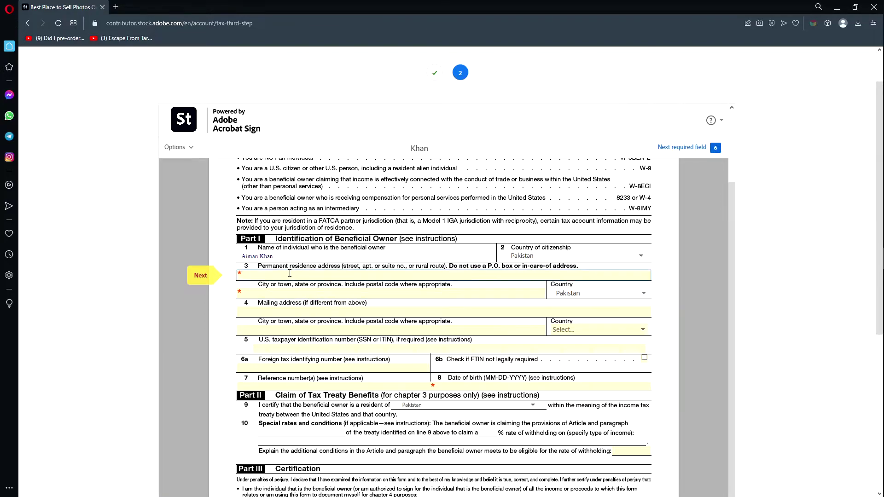
# Enter a city and postal code in the mailing city field, then clear it again.
pyautogui.click(295, 312)
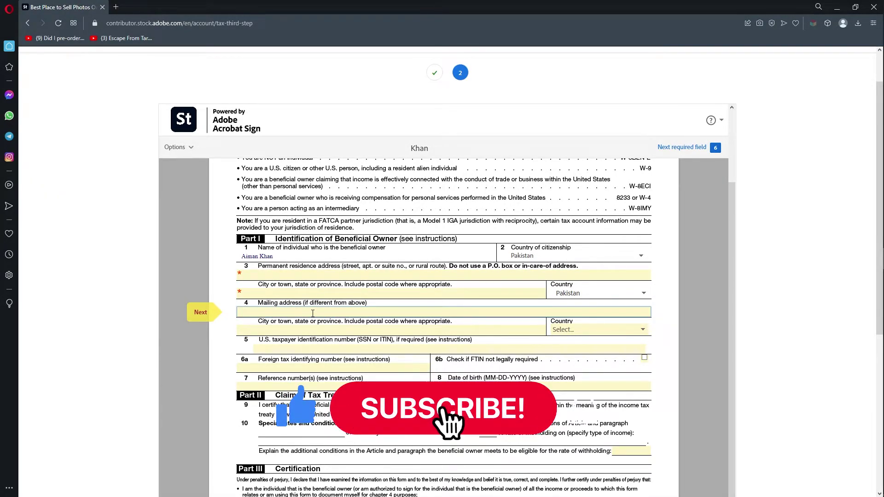
pyautogui.click(300, 325)
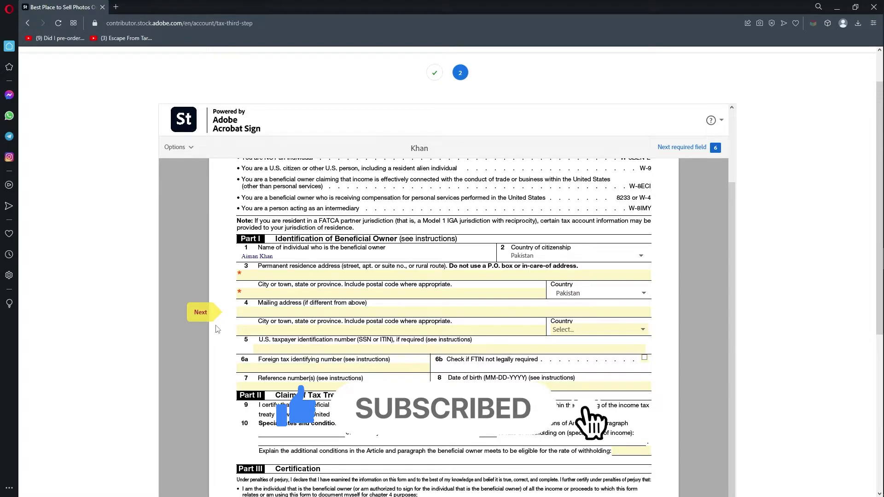
pyautogui.click(352, 331)
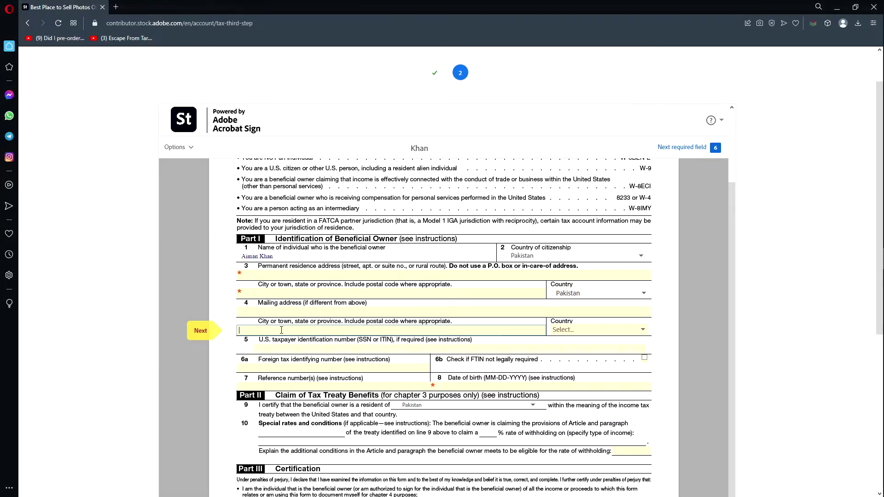
pyautogui.write('karachi, 075481')
pyautogui.doubleClick(281, 330)
pyautogui.press('BackSpace')
pyautogui.tripleClick(282, 330)
pyautogui.press('BackSpace')
# Set the mailing address country to Pakistan.
pyautogui.click(646, 332)
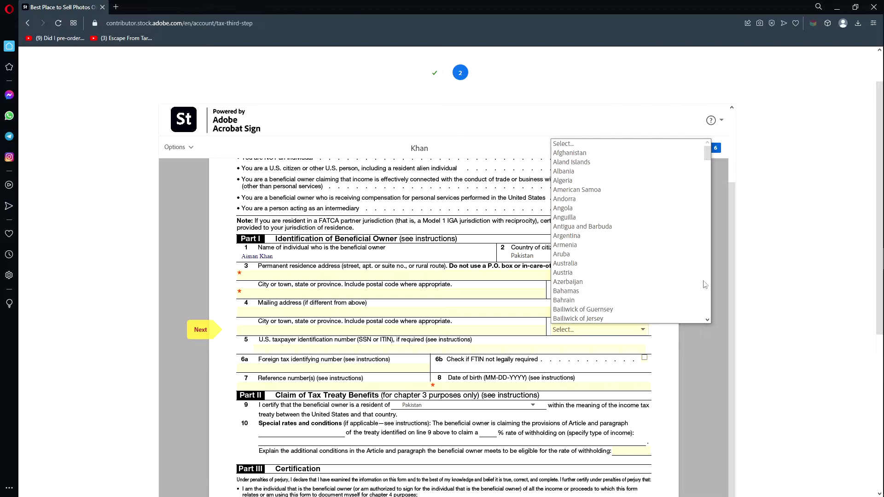
pyautogui.scroll(-5, 707, 288)
pyautogui.press('p')
pyautogui.click(687, 341)
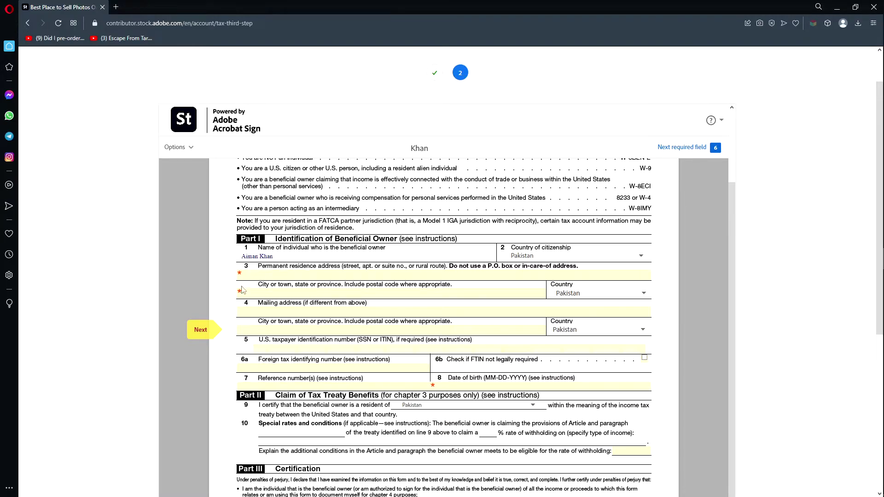
pyautogui.click(240, 273)
pyautogui.click(233, 265)
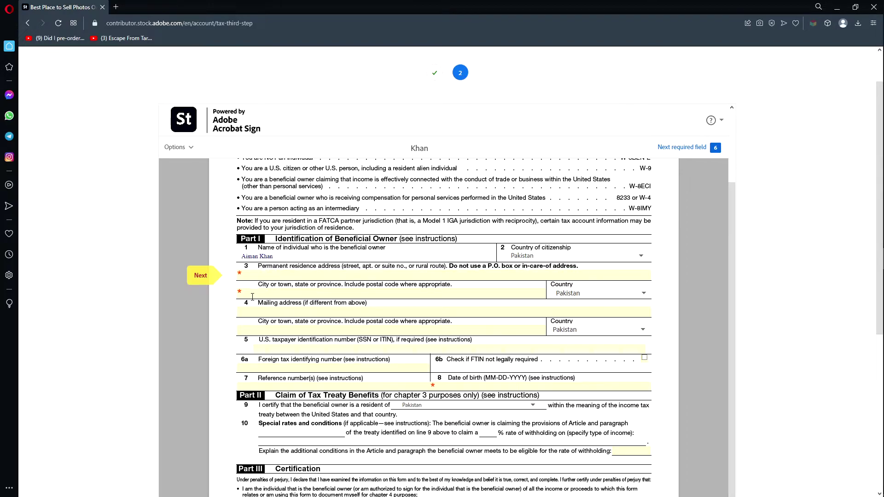
pyautogui.click(271, 312)
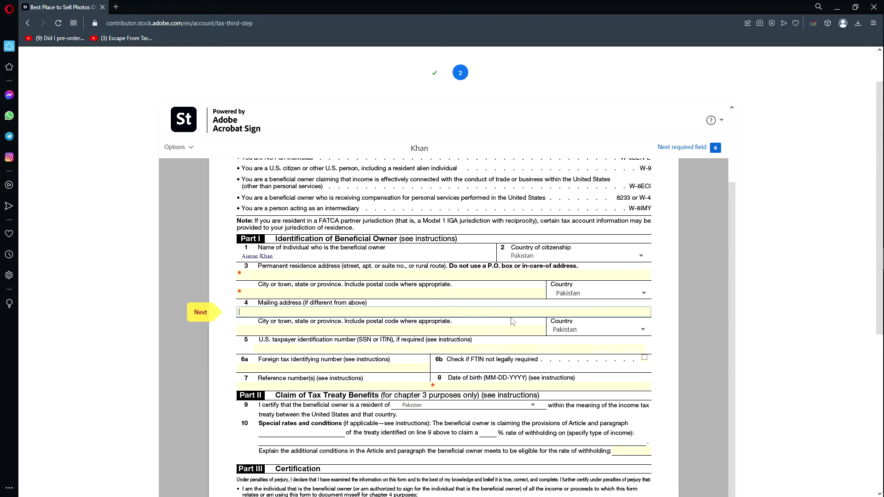
pyautogui.press('Tab')
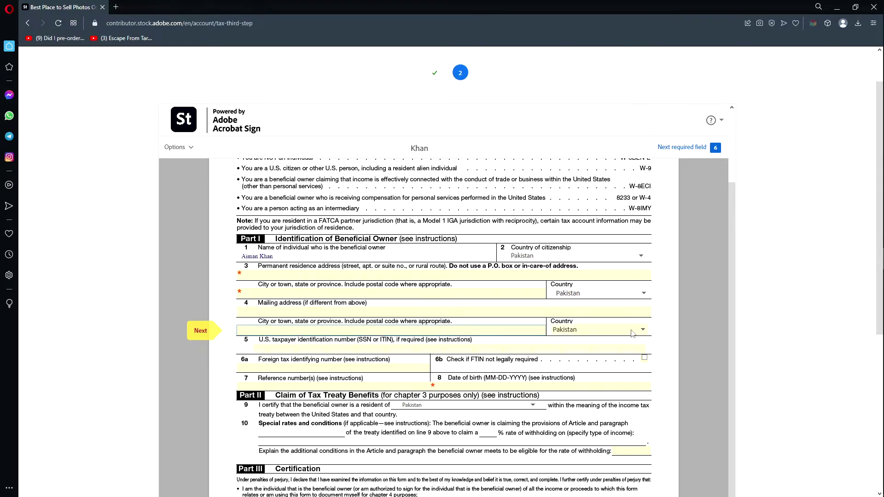
pyautogui.click(662, 332)
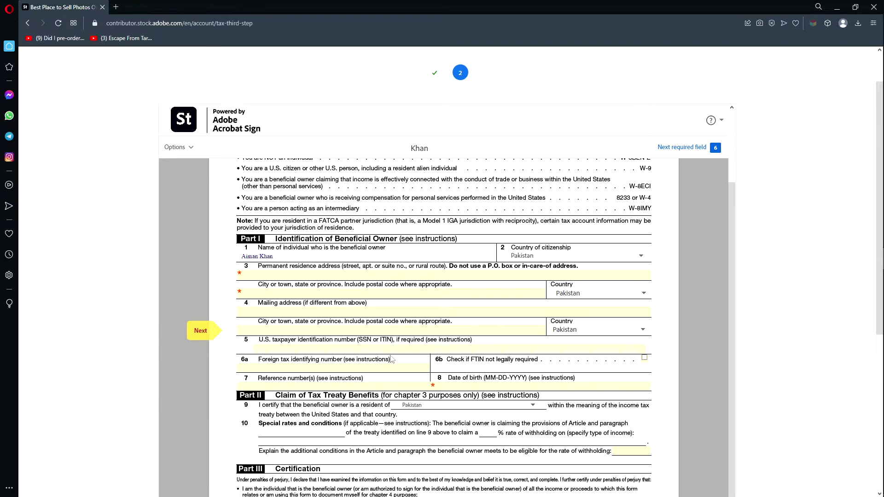
pyautogui.click(363, 349)
pyautogui.click(183, 320)
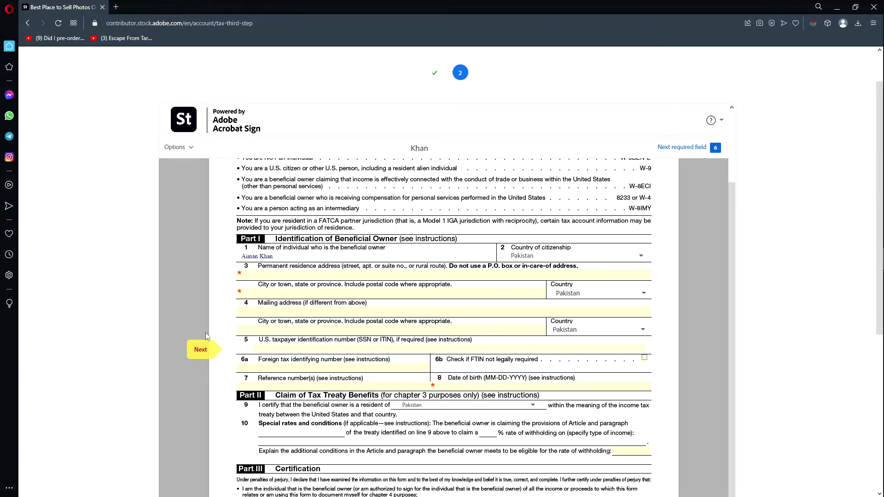
pyautogui.click(318, 346)
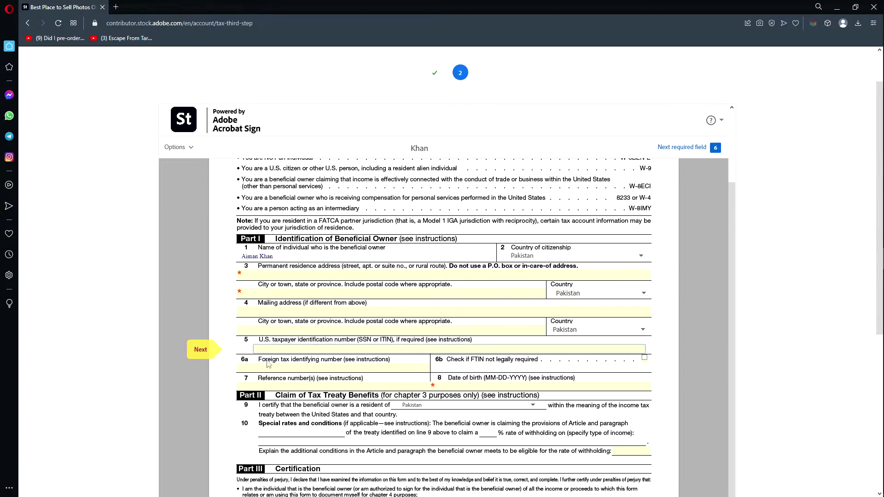
pyautogui.click(203, 393)
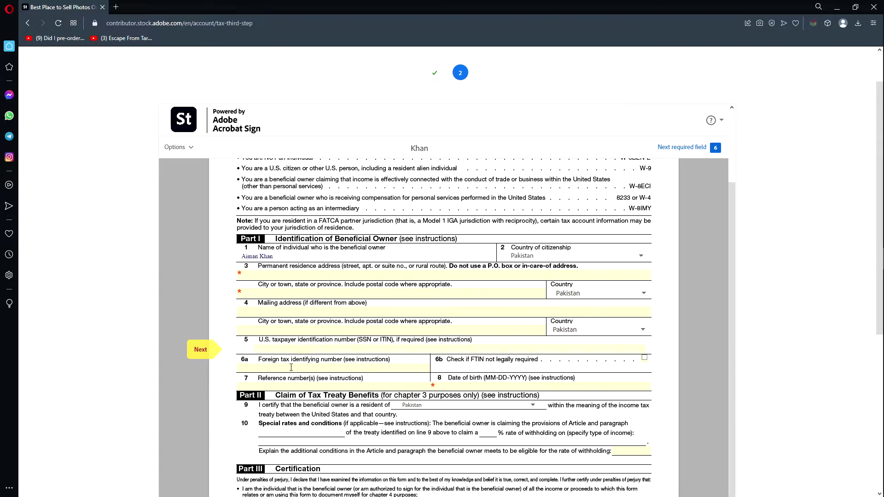
pyautogui.click(371, 369)
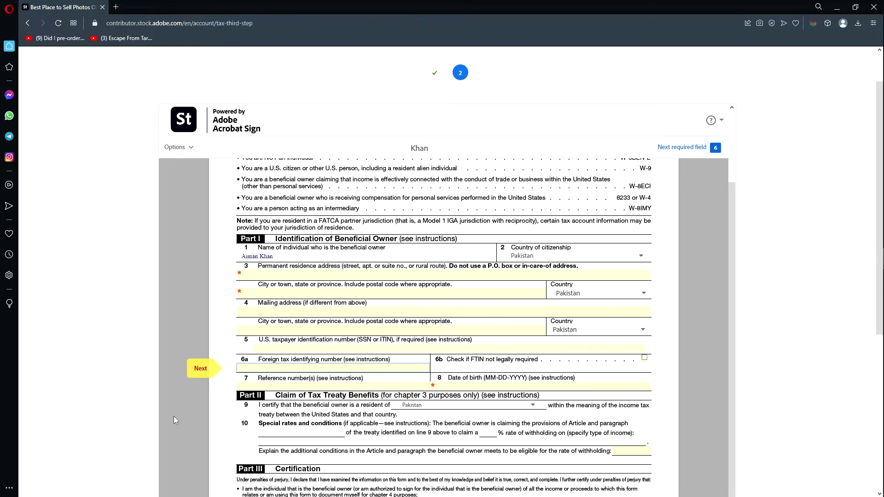
pyautogui.click(377, 368)
pyautogui.press('Tab')
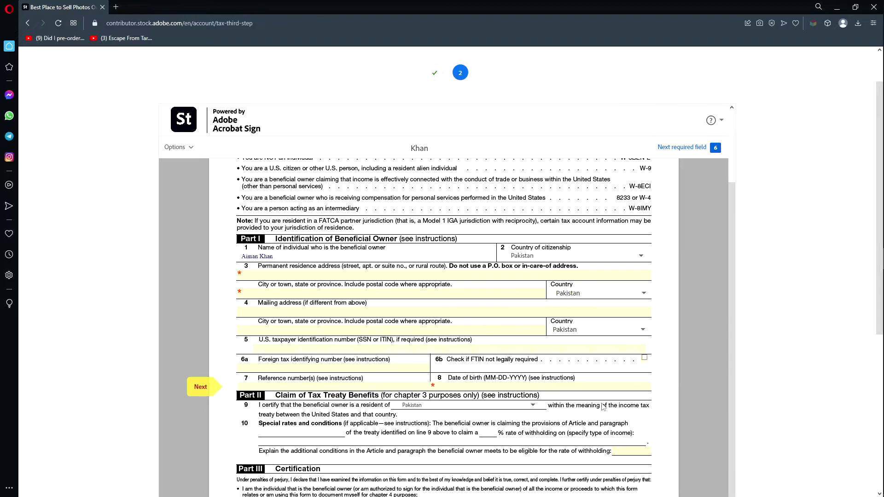
pyautogui.scroll(-1, 515, 380)
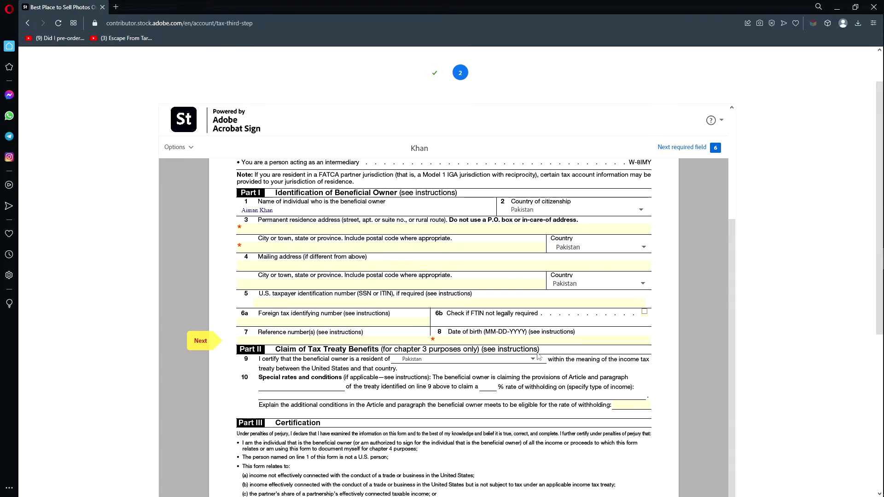
pyautogui.click(551, 340)
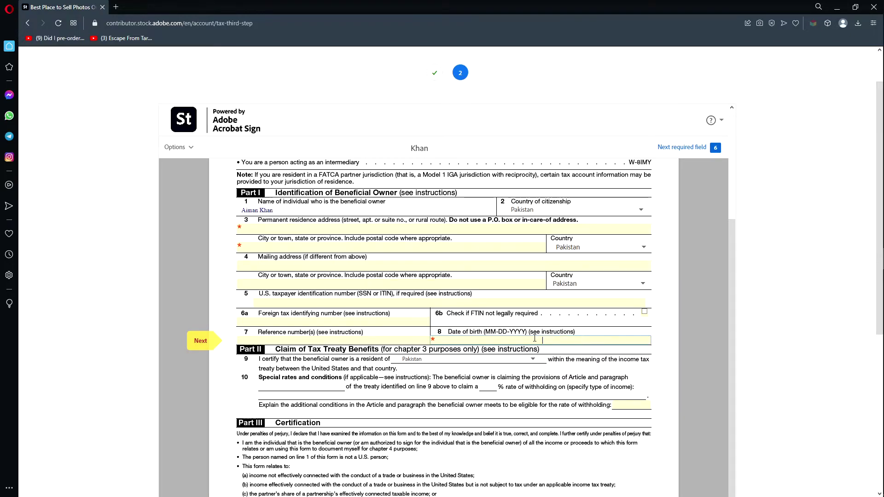
pyautogui.scroll(-2, 569, 337)
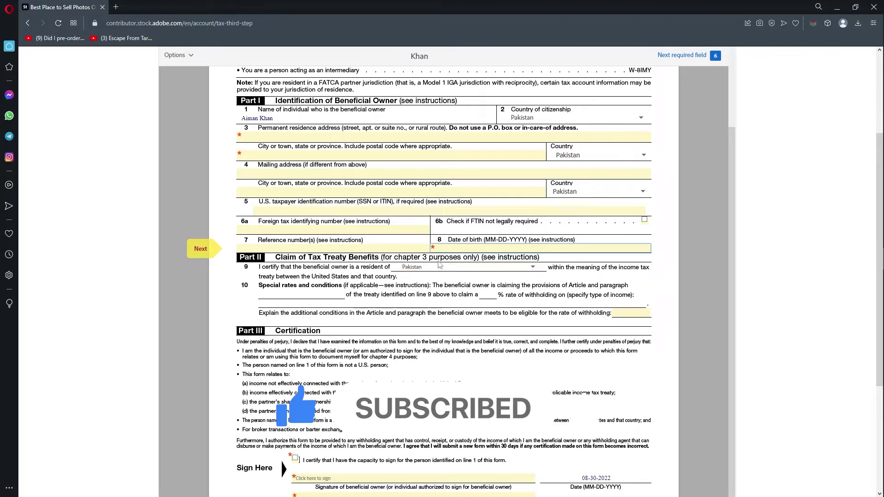
pyautogui.click(677, 298)
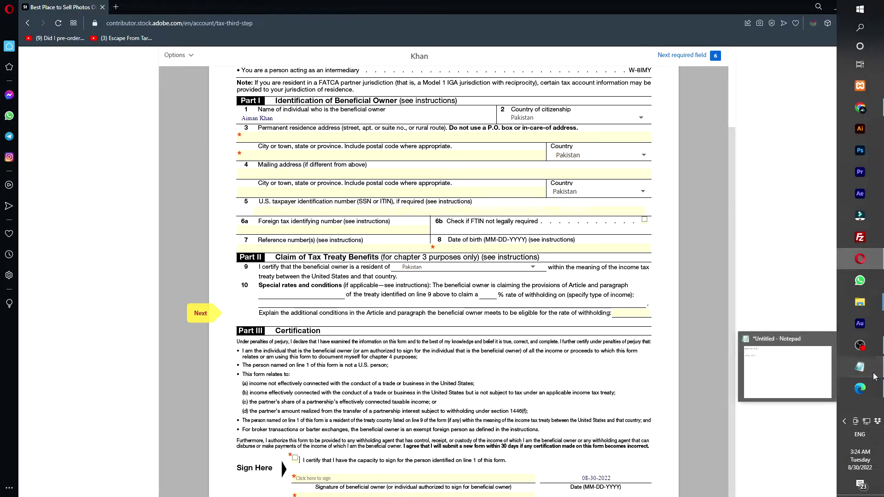
# Copy treaty article 8(1) from the Pakistan line in Notepad into the line 10 explanation field.
pyautogui.click(875, 376)
pyautogui.moveTo(166, 290); pyautogui.dragTo(121, 308)
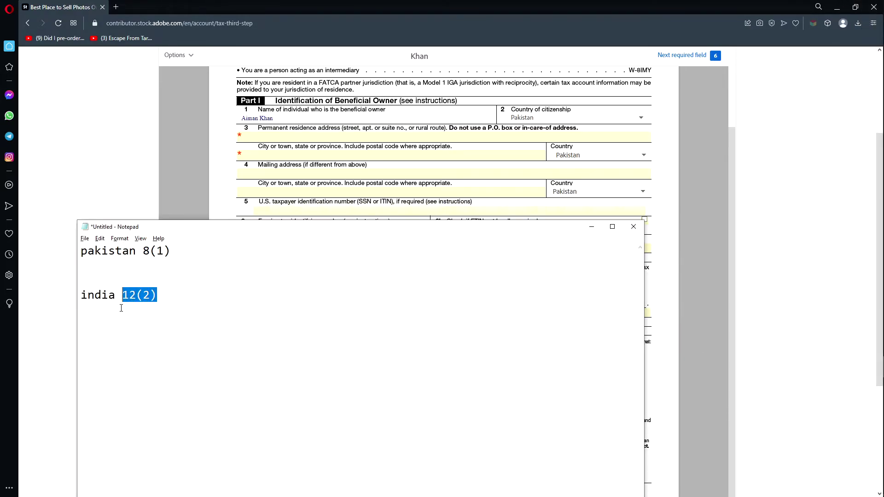
pyautogui.moveTo(175, 250); pyautogui.dragTo(144, 251)
pyautogui.hotkey('ctrl', 'c')
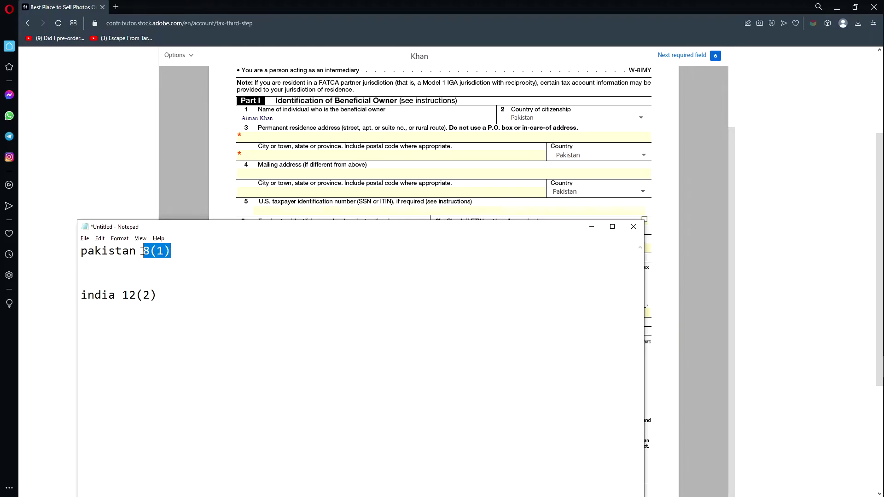
pyautogui.hotkey('alt', 'Tab')
pyautogui.click(634, 312)
pyautogui.hotkey('ctrl', 'v')
pyautogui.click(679, 294)
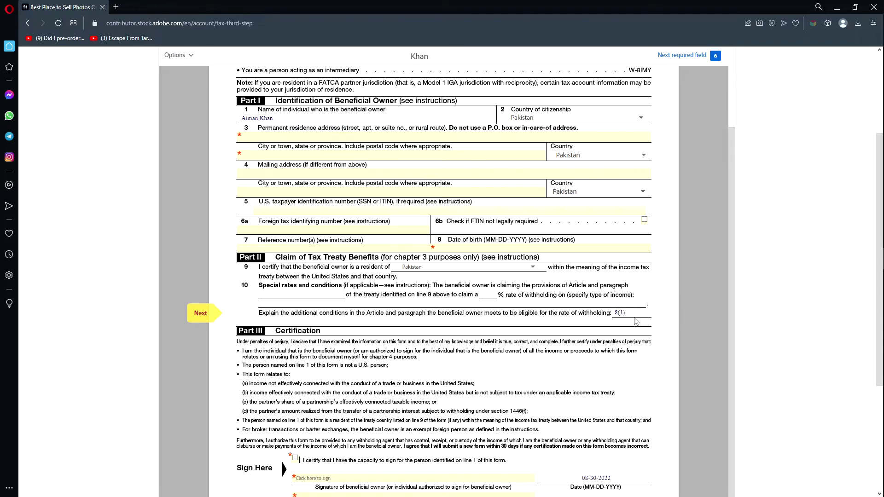
pyautogui.click(624, 314)
pyautogui.click(695, 289)
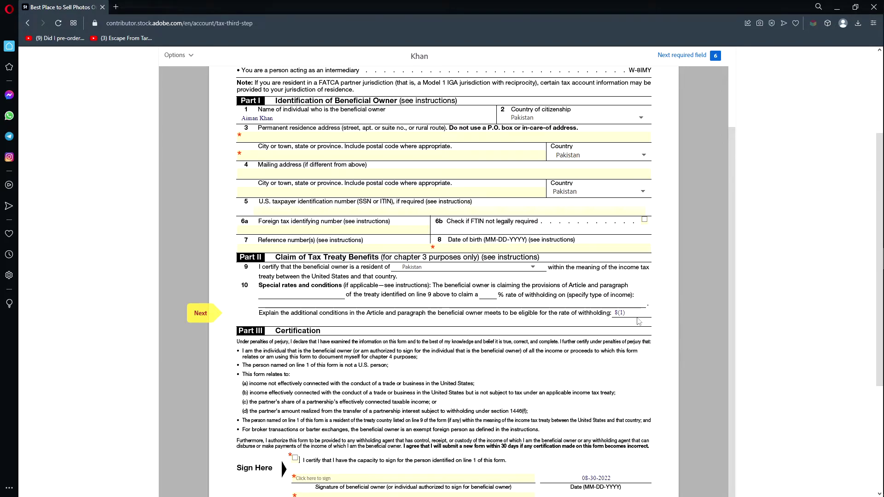
# Tick 'I certify that I have the capacity to sign' and open the signature entry box.
pyautogui.scroll(-4, 195, 315)
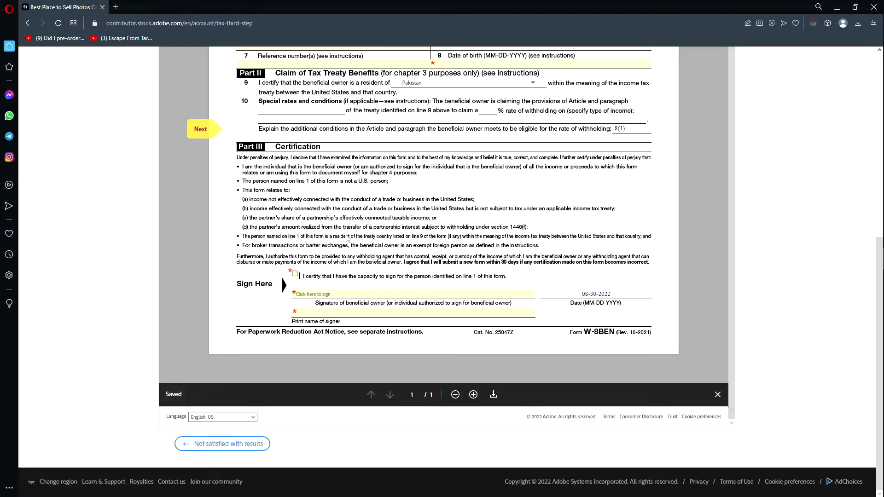
pyautogui.click(295, 276)
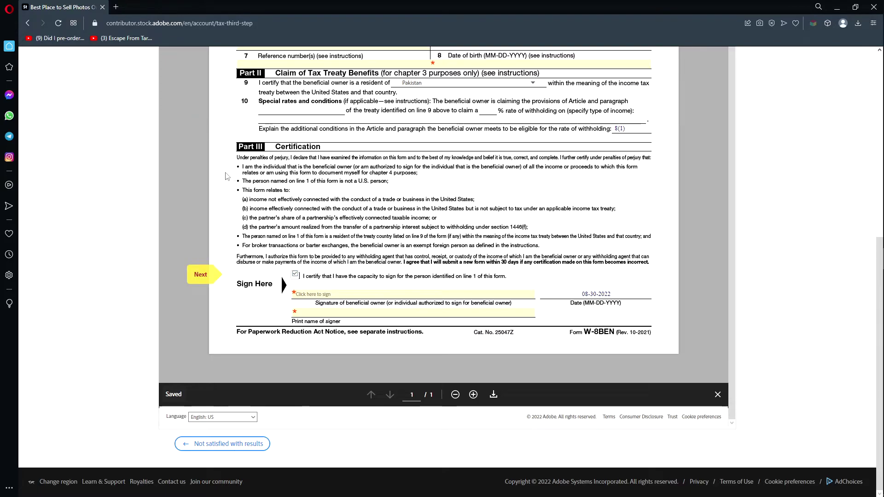
pyautogui.click(326, 295)
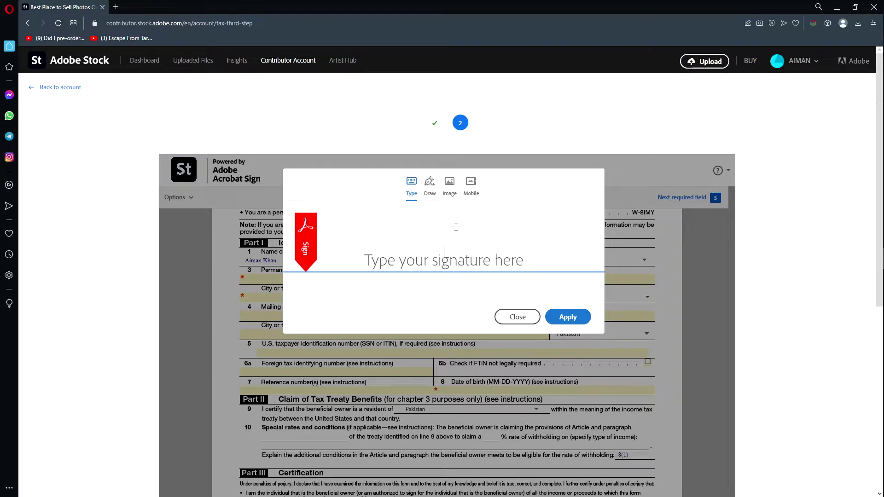
# Try drawing a signature by hand on the Draw canvas.
pyautogui.click(429, 182)
pyautogui.click(382, 257)
pyautogui.moveTo(382, 258)
pyautogui.mouseDown()
pyautogui.moveTo(392, 266)
pyautogui.moveTo(401, 247)
pyautogui.moveTo(405, 258)
pyautogui.moveTo(422, 251)
pyautogui.moveTo(428, 231)
pyautogui.moveTo(441, 232)
pyautogui.moveTo(444, 262)
pyautogui.mouseUp()
pyautogui.click(406, 239)
pyautogui.moveTo(460, 227)
pyautogui.mouseDown()
pyautogui.moveTo(462, 270)
pyautogui.moveTo(476, 215)
pyautogui.moveTo(507, 262)
pyautogui.mouseUp()
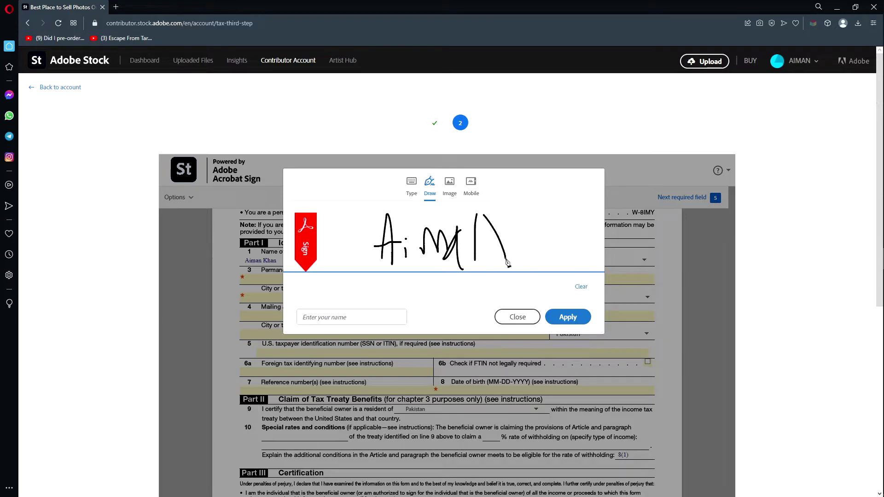
# Switch to a typed signature of the owner's name and apply it.
pyautogui.click(412, 194)
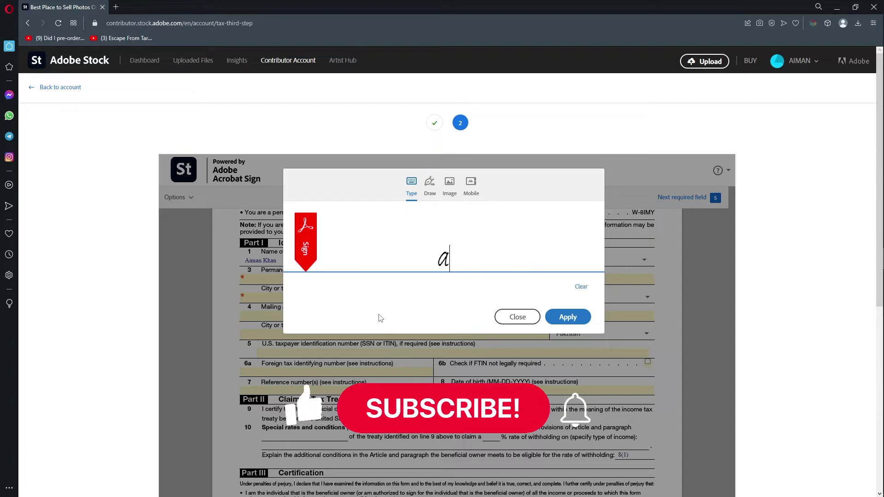
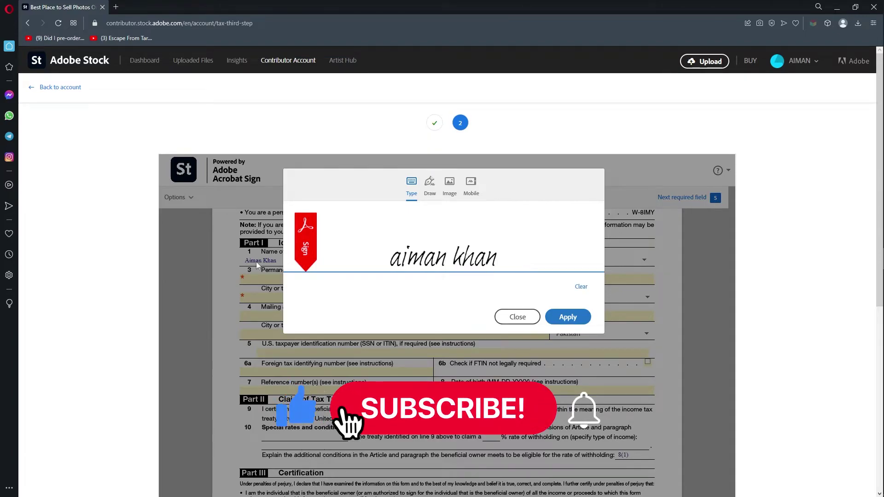
pyautogui.click(568, 317)
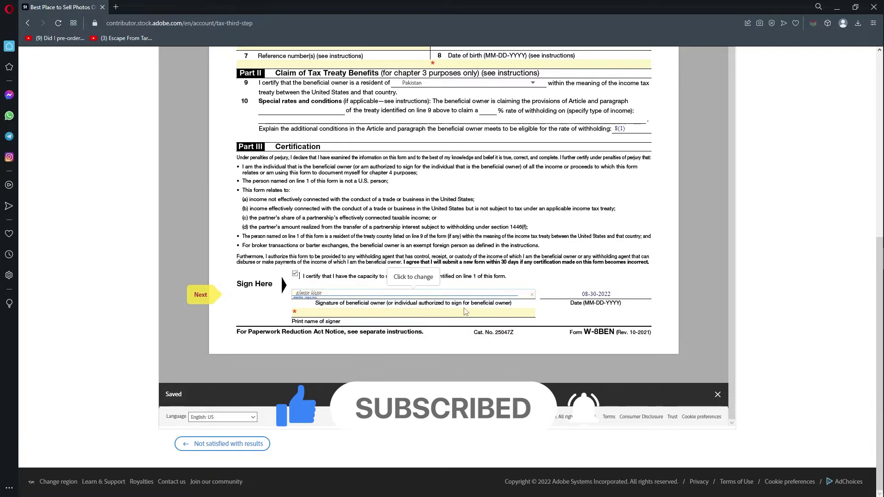
# Select the prefilled signature date 08-30-2022.
pyautogui.click(551, 297)
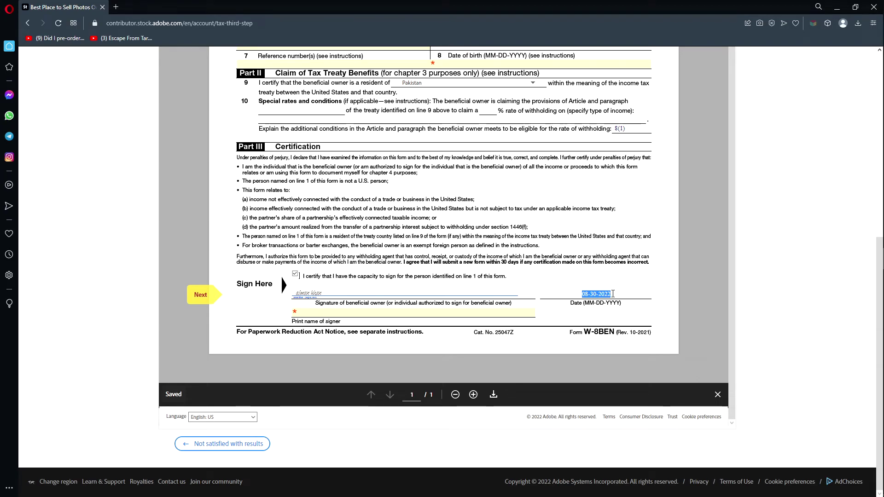
pyautogui.click(617, 294)
pyautogui.moveTo(616, 293); pyautogui.dragTo(555, 294)
# Enter the signer's full name in the 'Print name of signer' field.
pyautogui.click(363, 312)
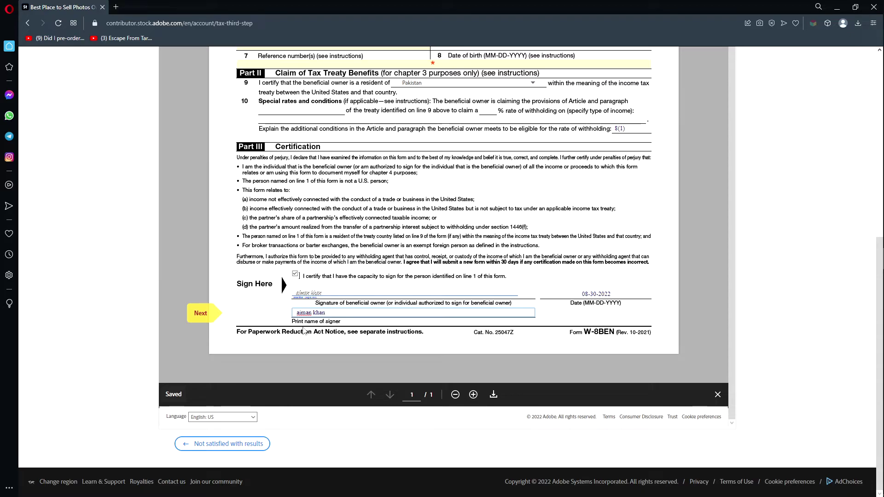
pyautogui.click(696, 300)
pyautogui.scroll(7, 709, 201)
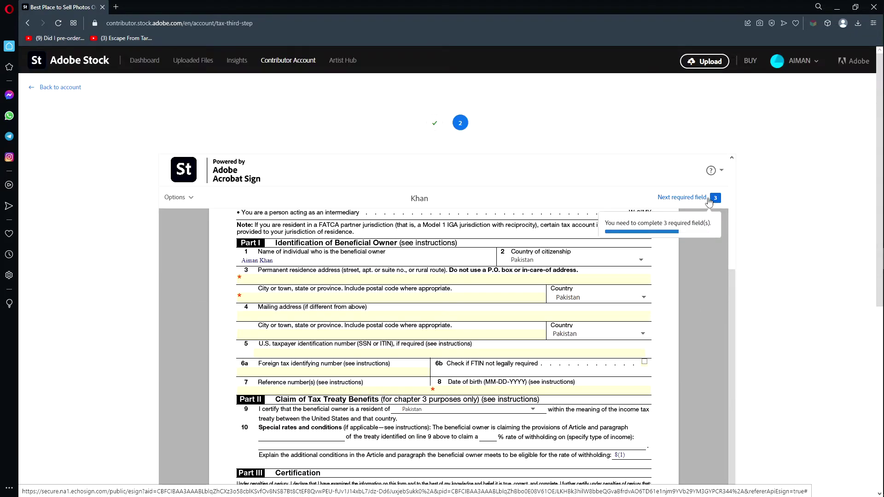
# Fill the remaining address line and city, appending the province abbreviation to the city.
pyautogui.click(708, 199)
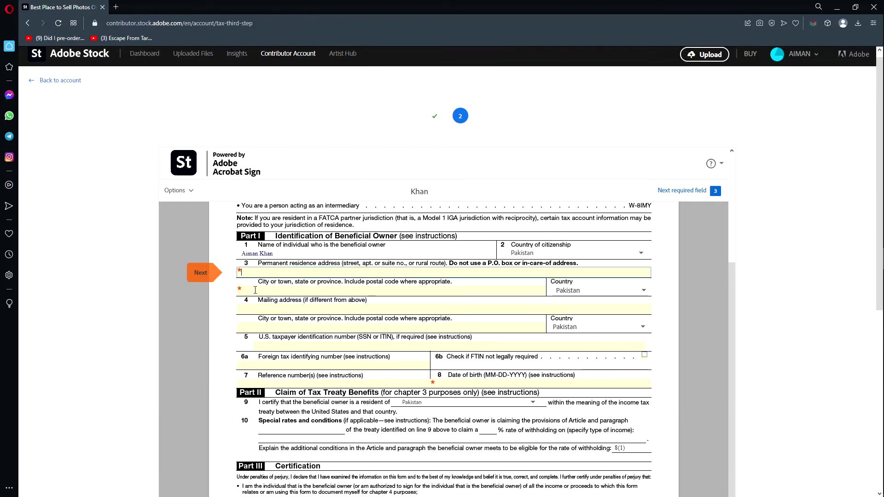
pyautogui.write('a')
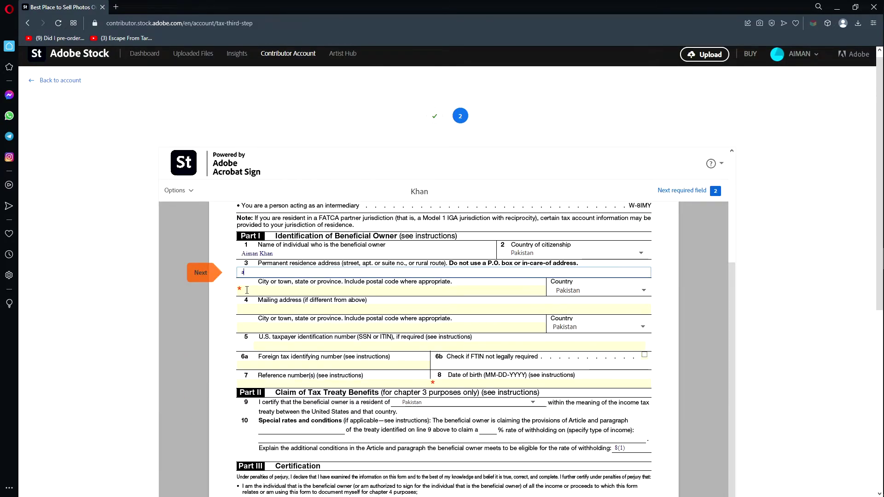
pyautogui.write('dahodshadsadjh.1234')
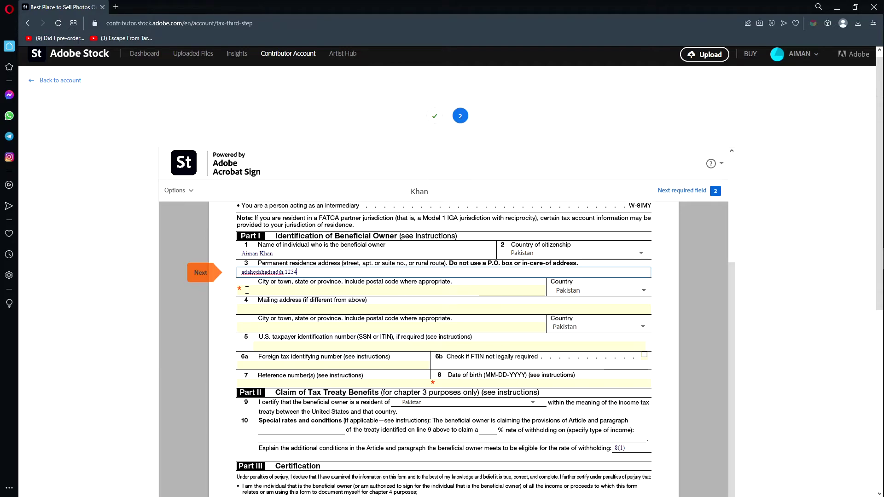
pyautogui.click(247, 290)
pyautogui.write('karachi')
pyautogui.press('Tab')
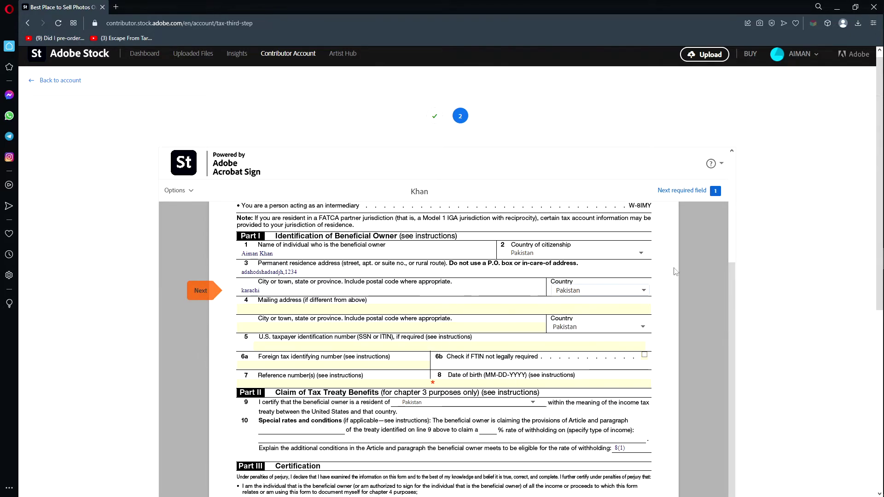
pyautogui.click(468, 291)
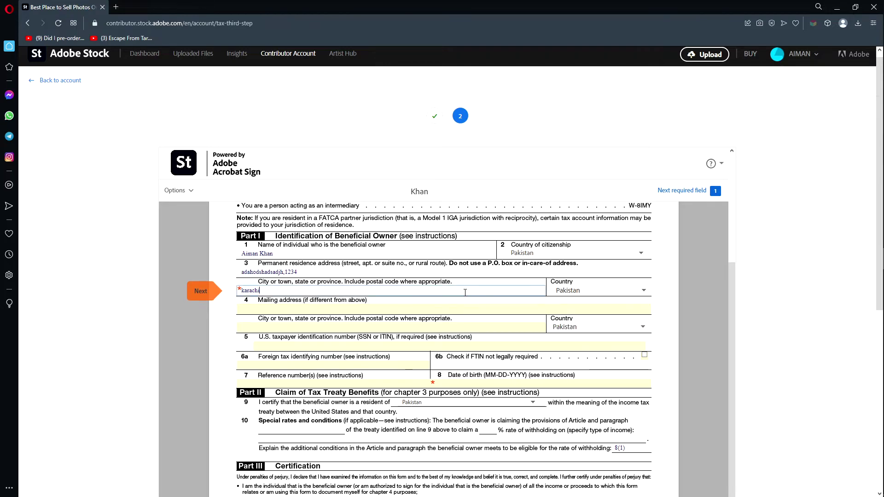
pyautogui.write(',sindh')
pyautogui.press('Tab')
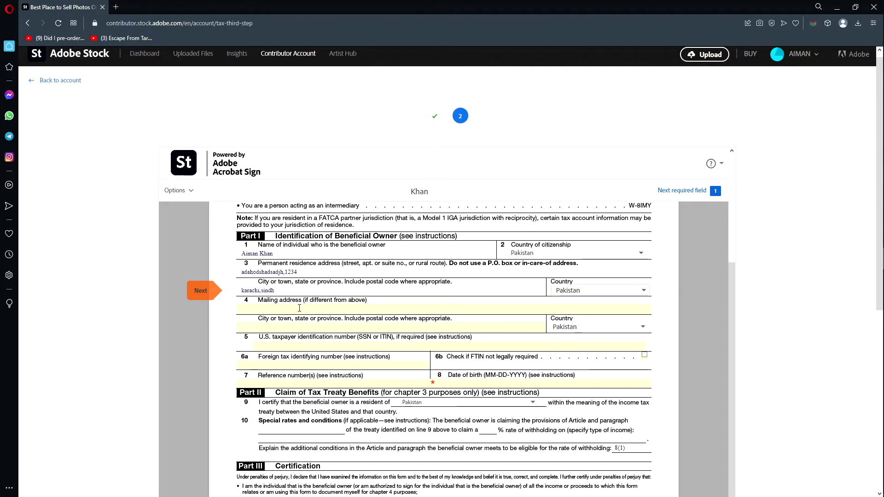
# Enter the date of birth in mm-dd-yyyy format with a four-digit year.
pyautogui.click(207, 291)
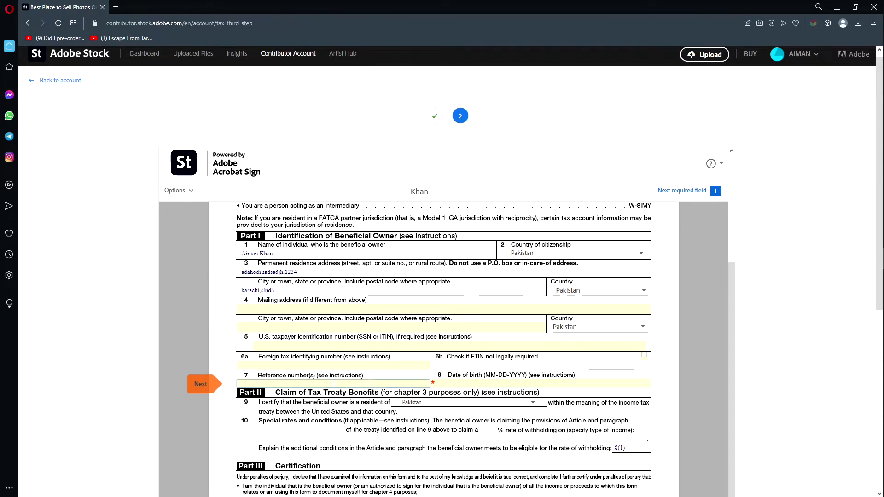
pyautogui.click(195, 386)
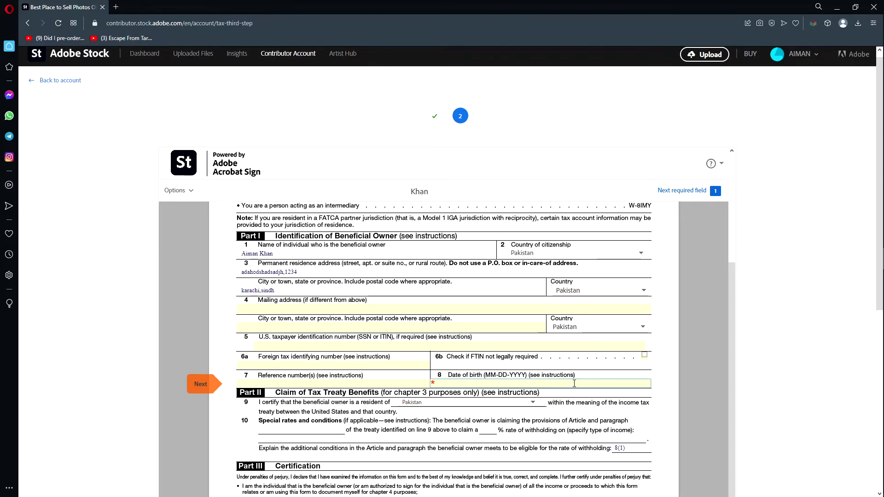
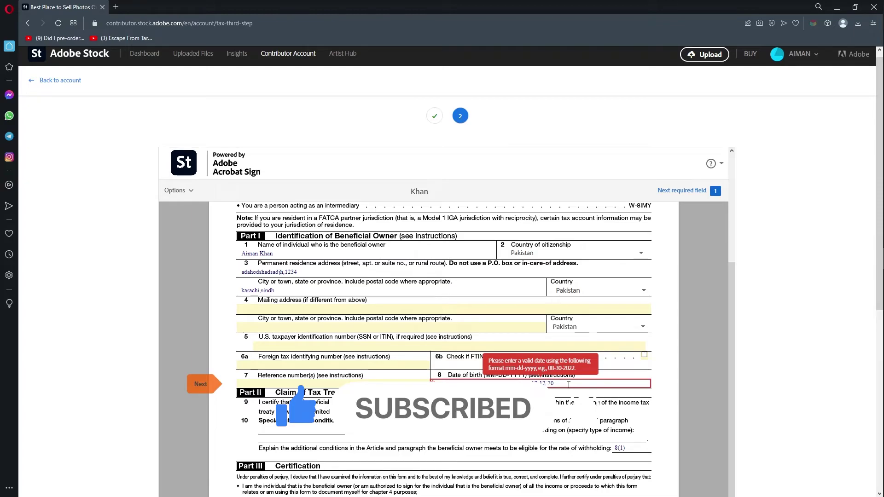
pyautogui.click(697, 387)
# Click to Sign in the Sign Here section to finish signing the W-8BEN.
pyautogui.scroll(-7, 247, 378)
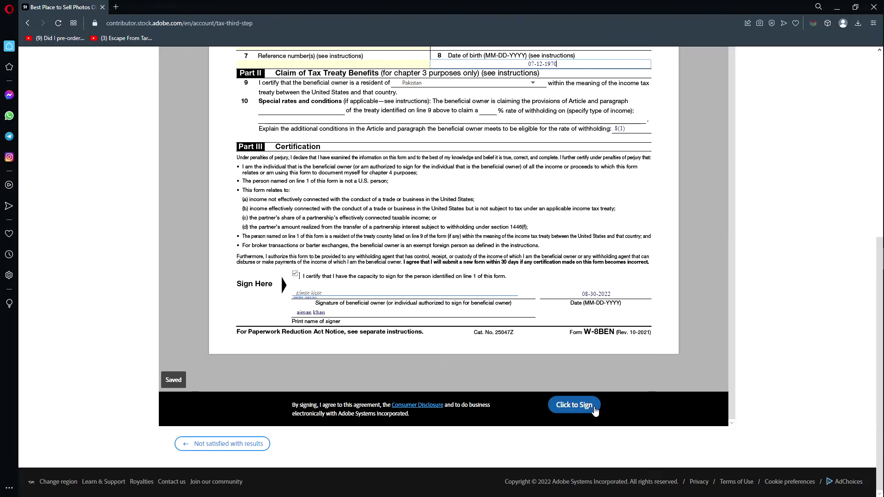
pyautogui.click(595, 411)
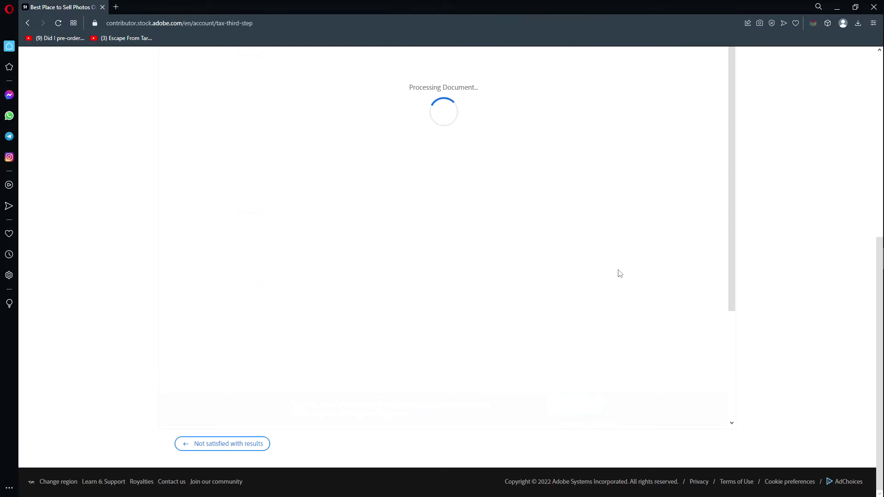
pyautogui.scroll(2, 586, 243)
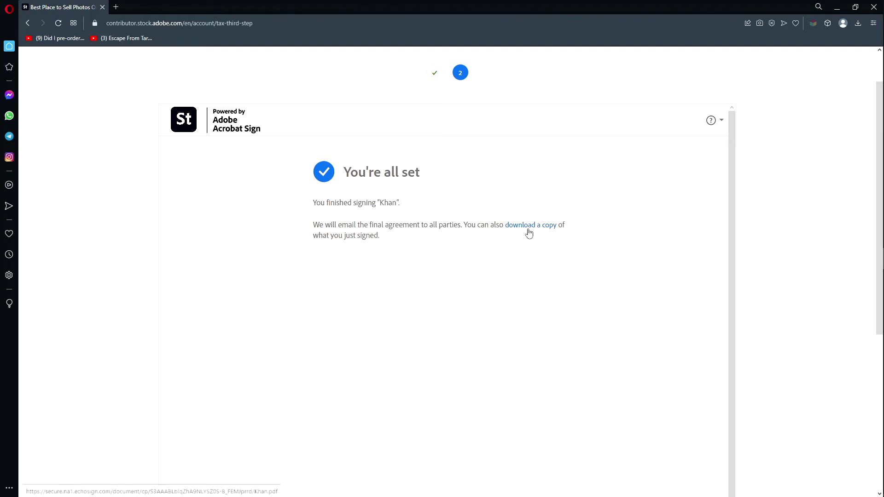
# Use 'Not satisfied with results' to return to the 'You are...' tax step.
pyautogui.scroll(-1, 523, 217)
pyautogui.scroll(-5, 523, 217)
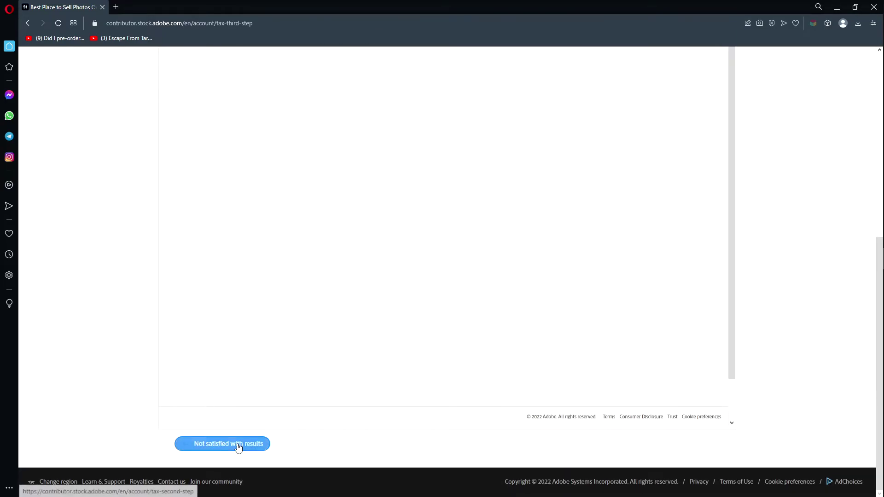
pyautogui.scroll(8, 238, 448)
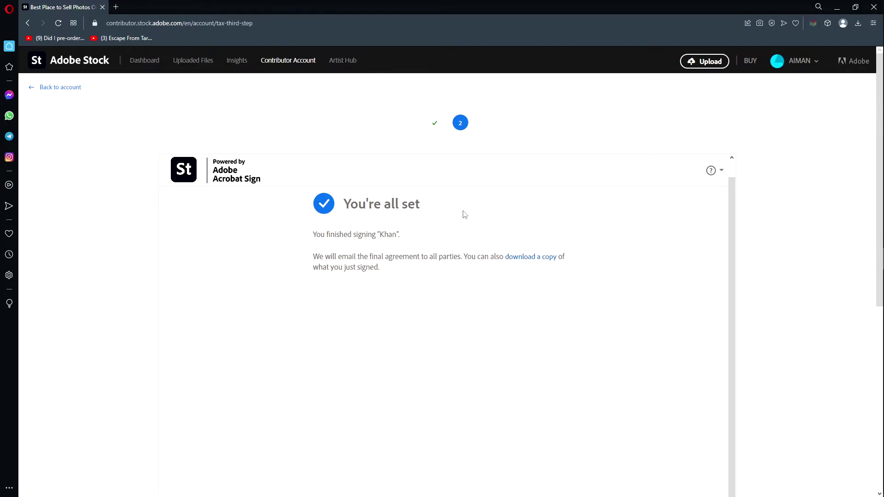
pyautogui.scroll(-8, 387, 295)
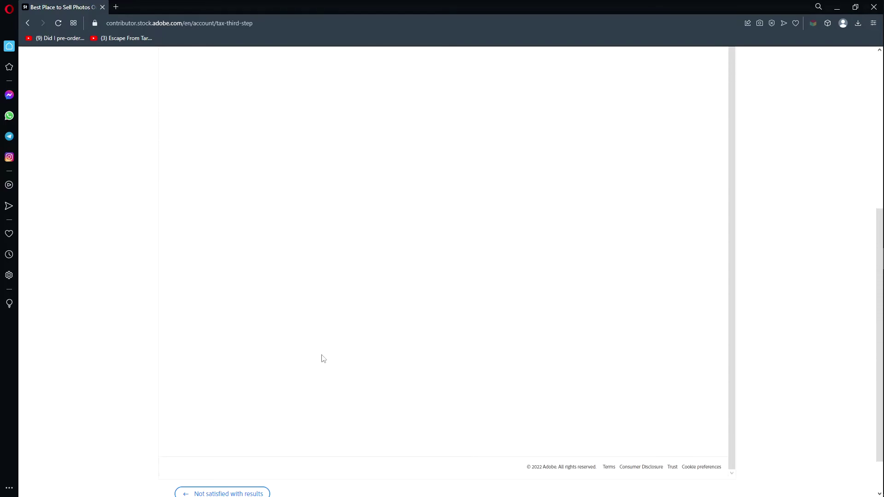
pyautogui.click(251, 449)
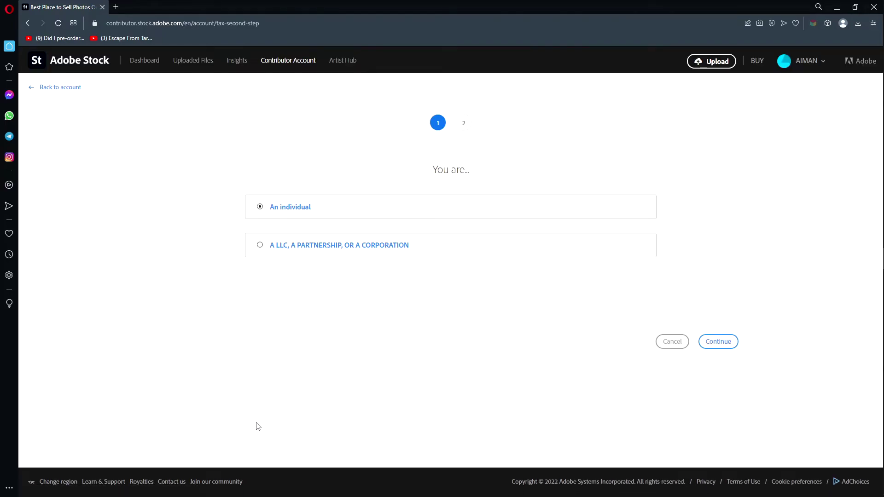
# Return to the account and read the Gmail validation e-mail for the W/H tax form.
pyautogui.click(50, 88)
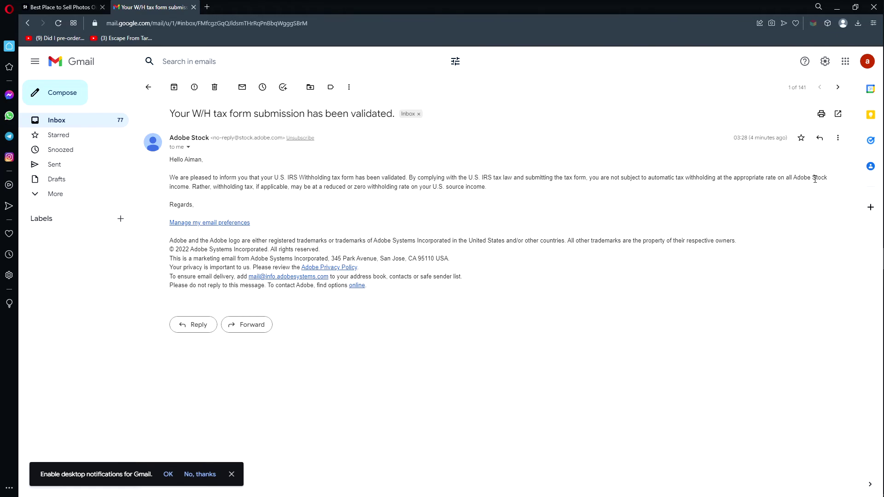
pyautogui.moveTo(545, 192); pyautogui.dragTo(253, 179)
pyautogui.click(441, 215)
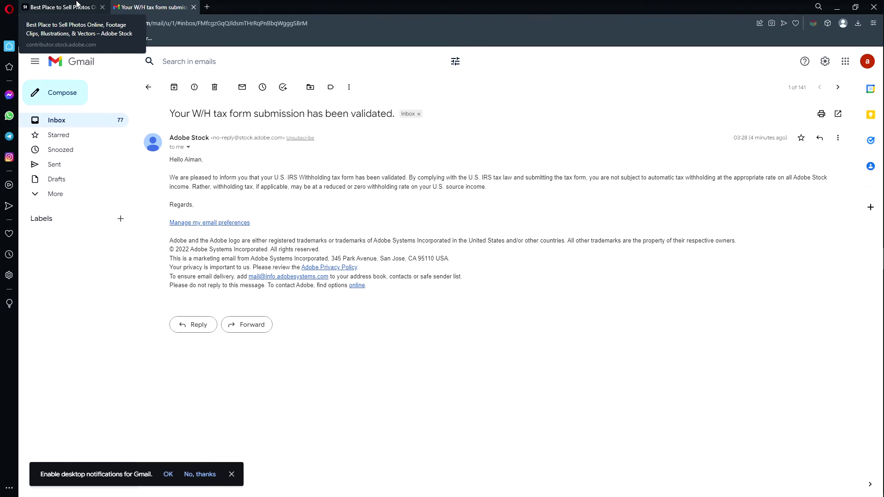
# Open Contributor Account's TAX INFORMATION and check W-8BEN shows Validated with no expiration date.
pyautogui.click(77, 4)
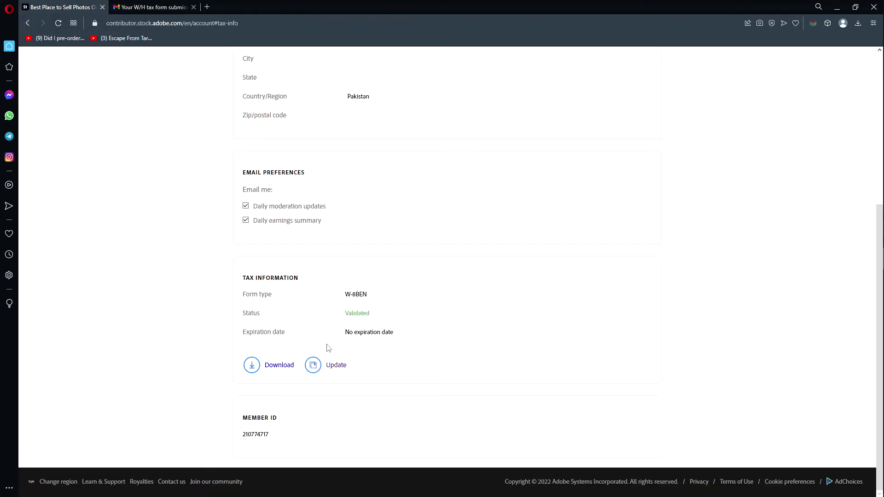
pyautogui.scroll(5, 368, 332)
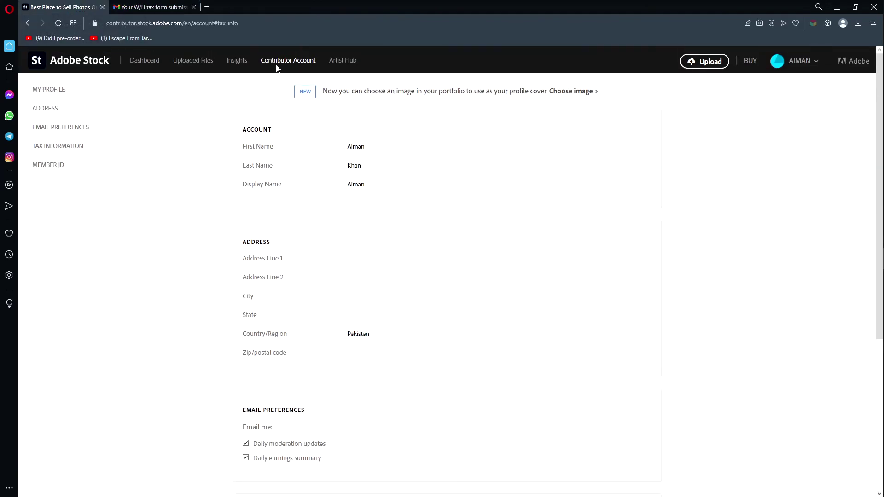
pyautogui.click(98, 60)
pyautogui.click(300, 68)
pyautogui.click(71, 148)
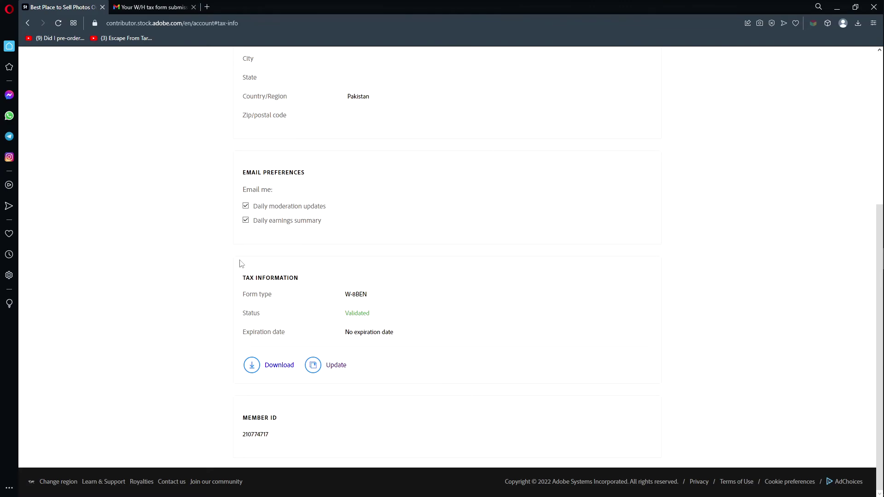
pyautogui.moveTo(348, 314)
pyautogui.mouseDown()
pyautogui.moveTo(383, 317)
pyautogui.moveTo(359, 297)
pyautogui.moveTo(347, 299)
pyautogui.mouseUp()
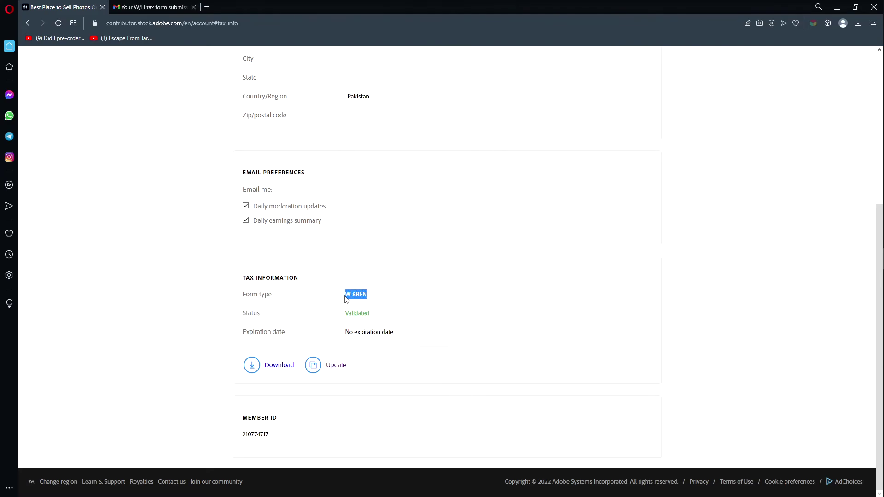
pyautogui.click(376, 291)
pyautogui.moveTo(395, 334); pyautogui.dragTo(341, 335)
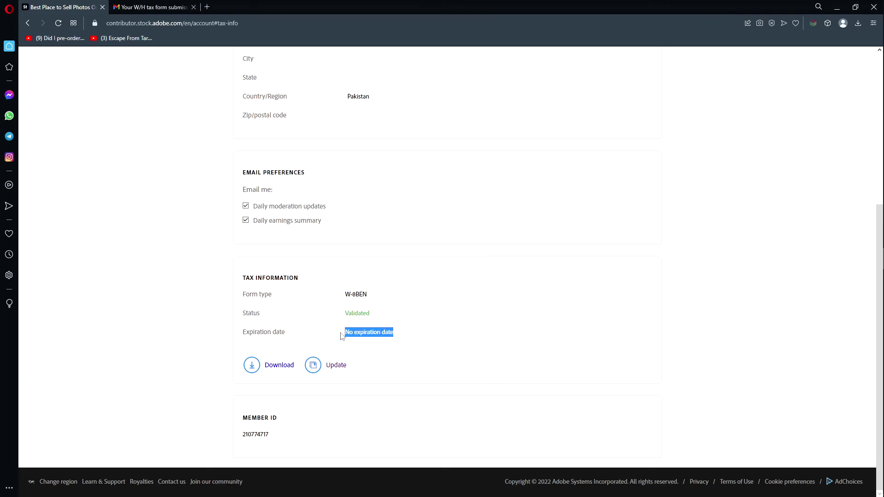
pyautogui.click(556, 302)
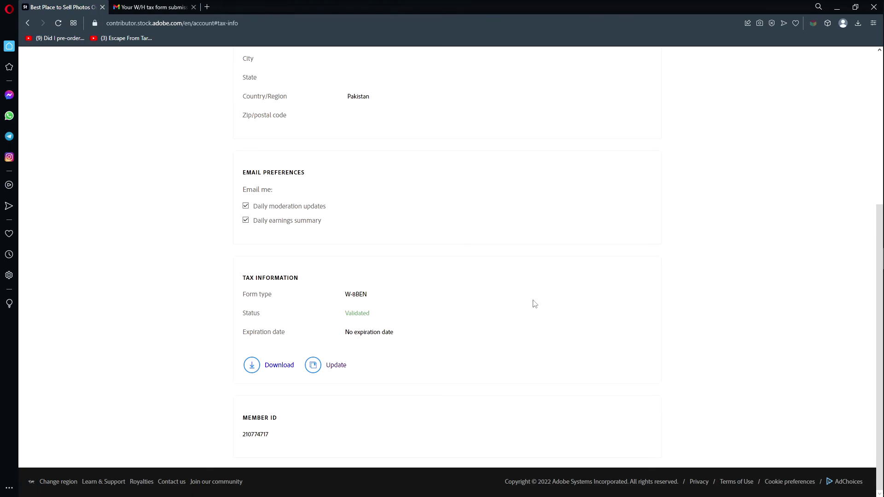